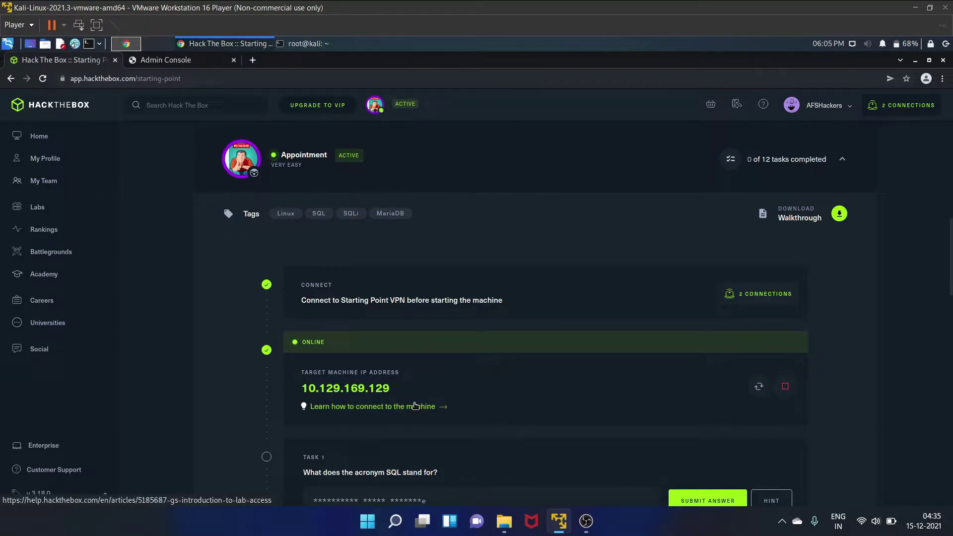
# - Copy the Task 1 question on what SQL stands for and close the Admin Console tab
pyautogui.scroll(-3, 414, 406)
pyautogui.scroll(-1, 413, 403)
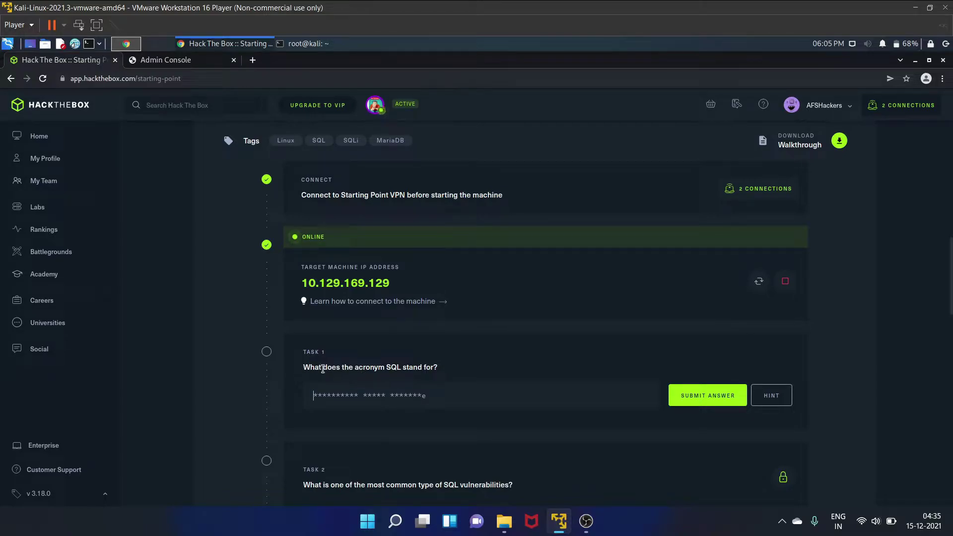
pyautogui.moveTo(303, 367); pyautogui.dragTo(464, 376)
pyautogui.hotkey('ctrl', 'c')
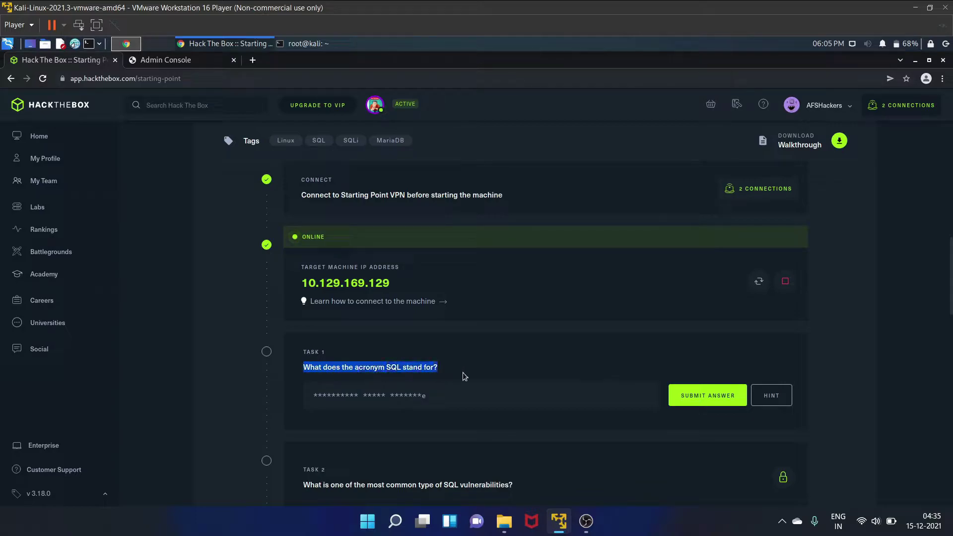
pyautogui.click(234, 60)
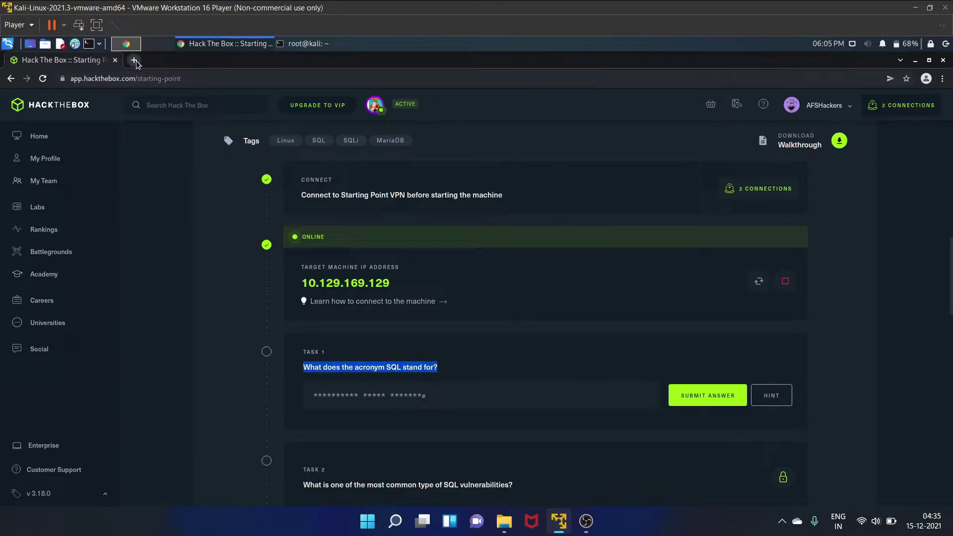
# - Google the copied SQL question and take the answer 'Structured Query Language' back to Hack The Box
pyautogui.click(133, 60)
pyautogui.hotkey('ctrl', 'v')
pyautogui.press('Return')
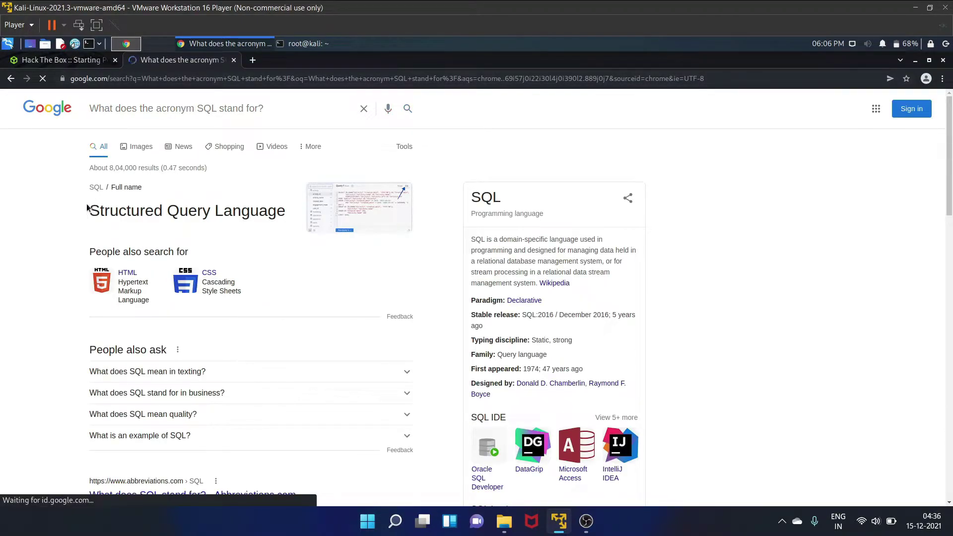
pyautogui.moveTo(89, 210); pyautogui.dragTo(286, 208)
pyautogui.hotkey('ctrl', 'c')
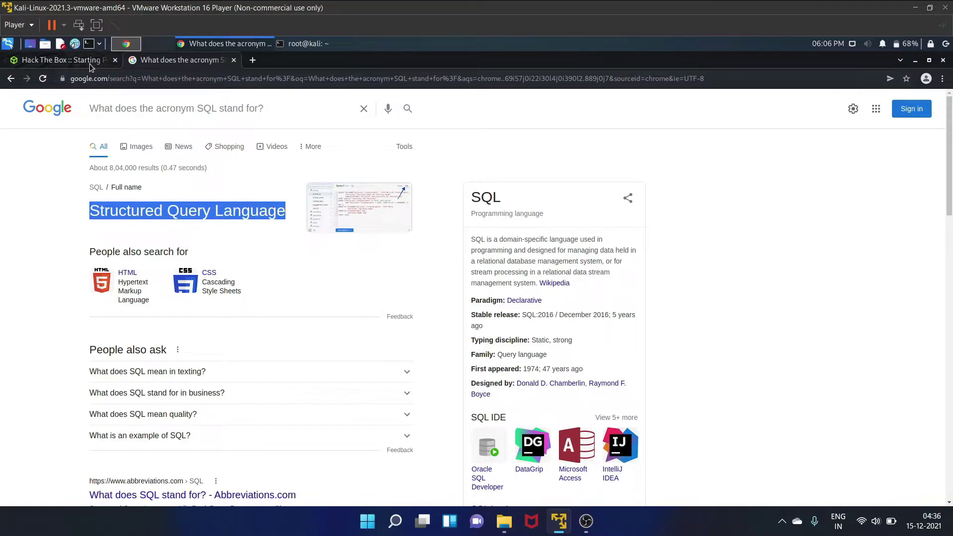
pyautogui.click(91, 62)
# - Submit 'Structured Query Language' as the Task 1 answer and 'SQL Injection' as the Task 2 answer
pyautogui.hotkey('ctrl', 'v')
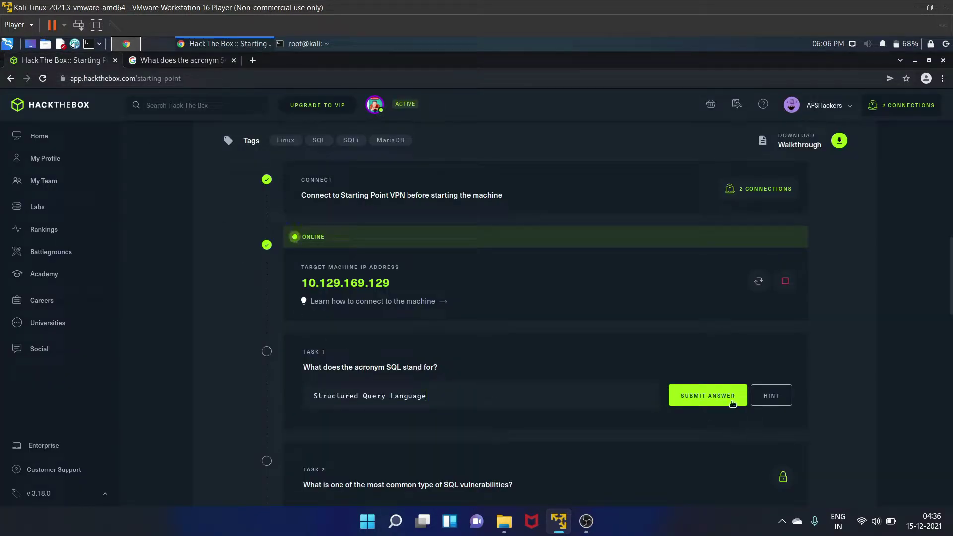
pyautogui.click(710, 397)
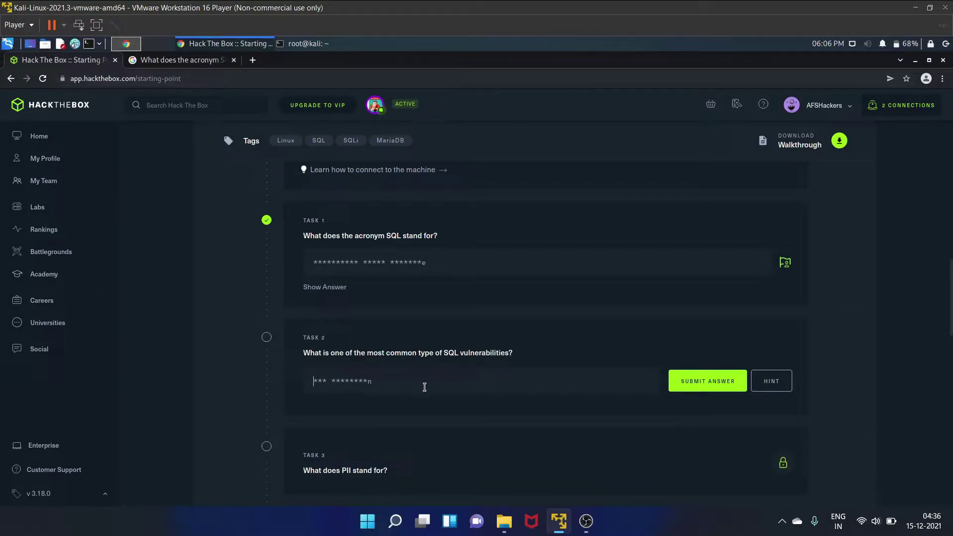
pyautogui.write('s')
pyautogui.write('jection')
pyautogui.click(686, 385)
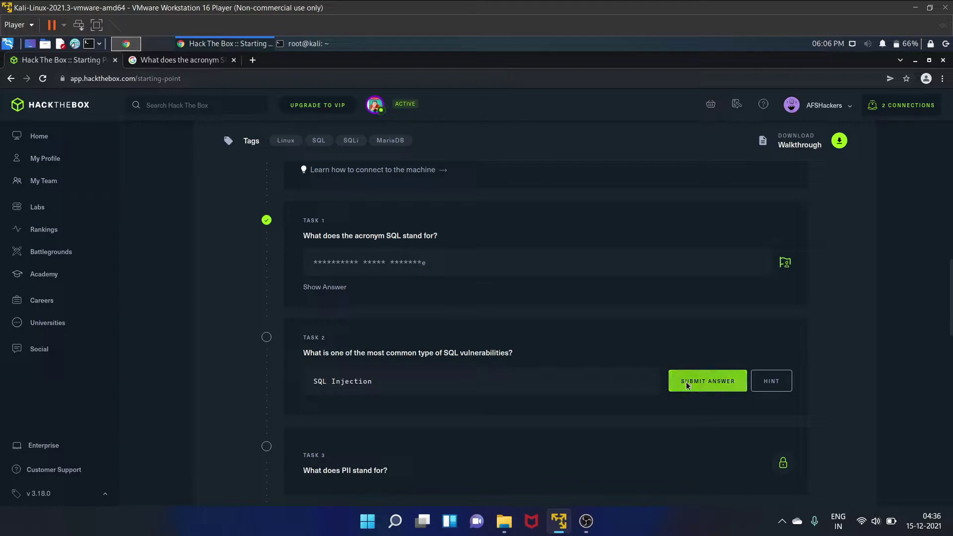
pyautogui.scroll(-1, 521, 419)
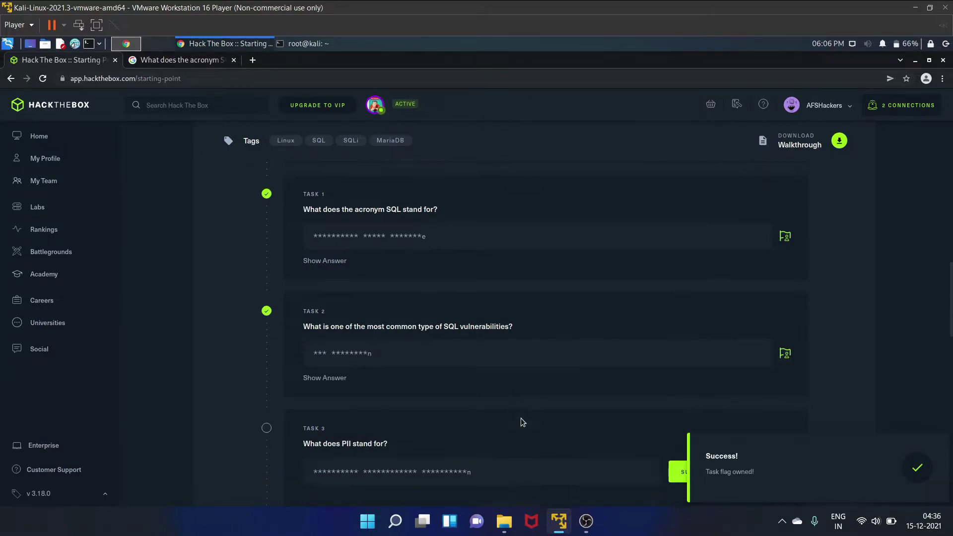
pyautogui.scroll(-3, 520, 416)
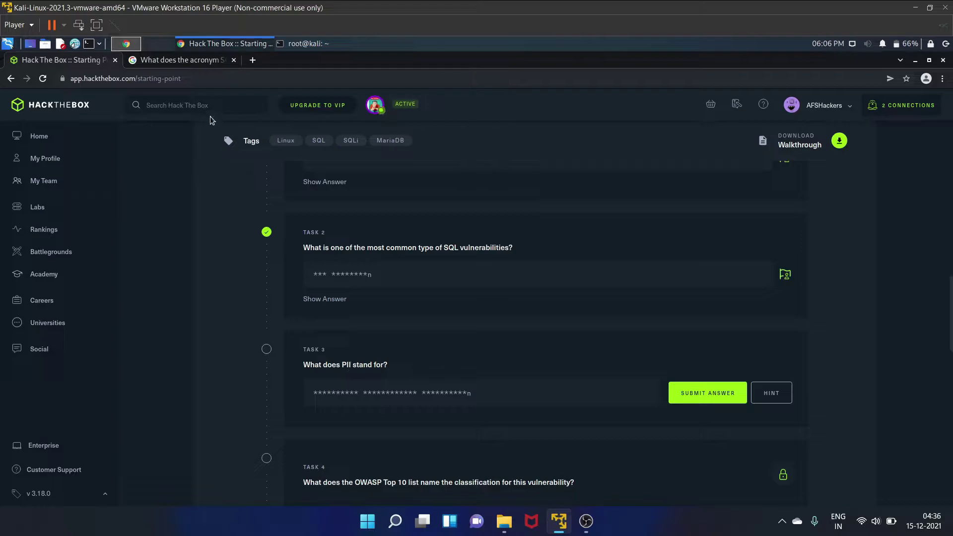
# - Google 'What does PII stand for?' and select 'Personal Identifiable Information' from the top result
pyautogui.click(198, 60)
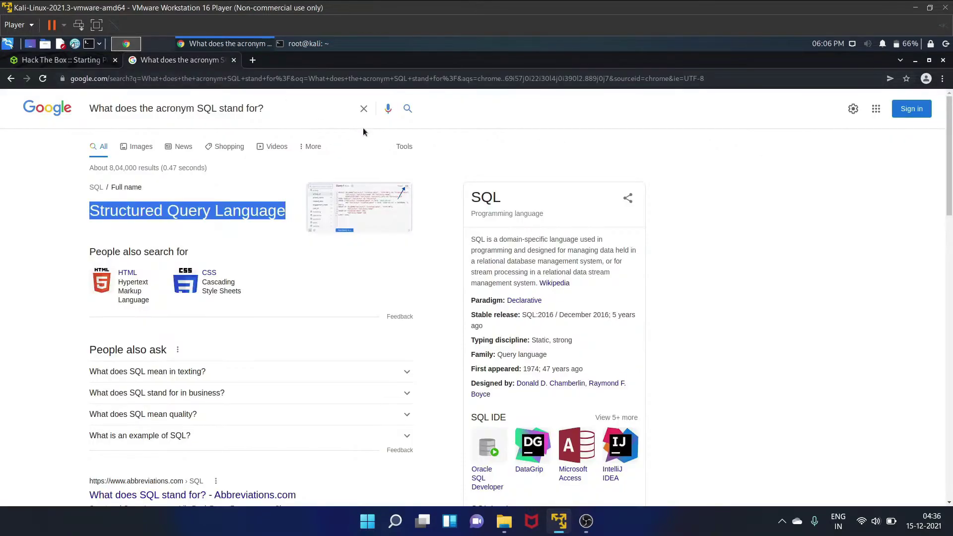
pyautogui.click(363, 109)
pyautogui.write('What does PII stand for?')
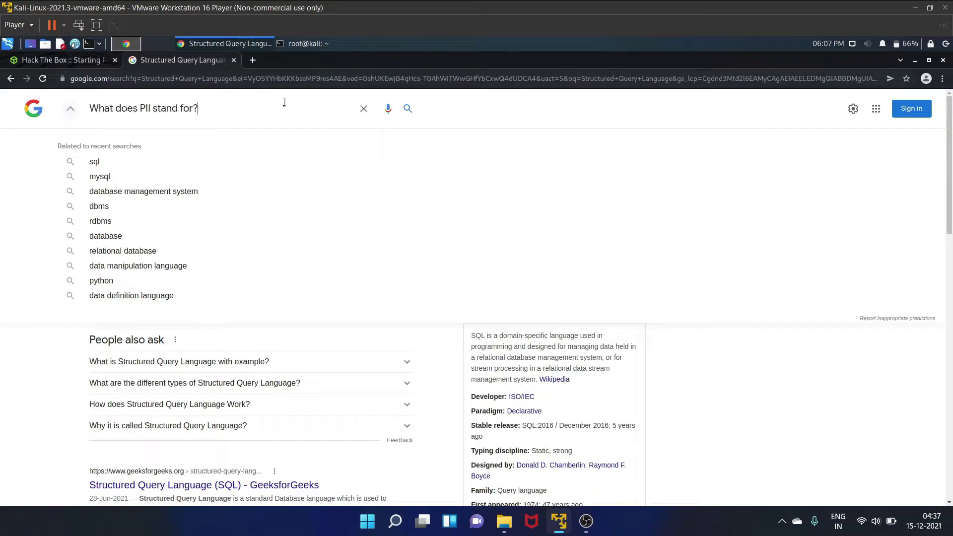
pyautogui.press('Return')
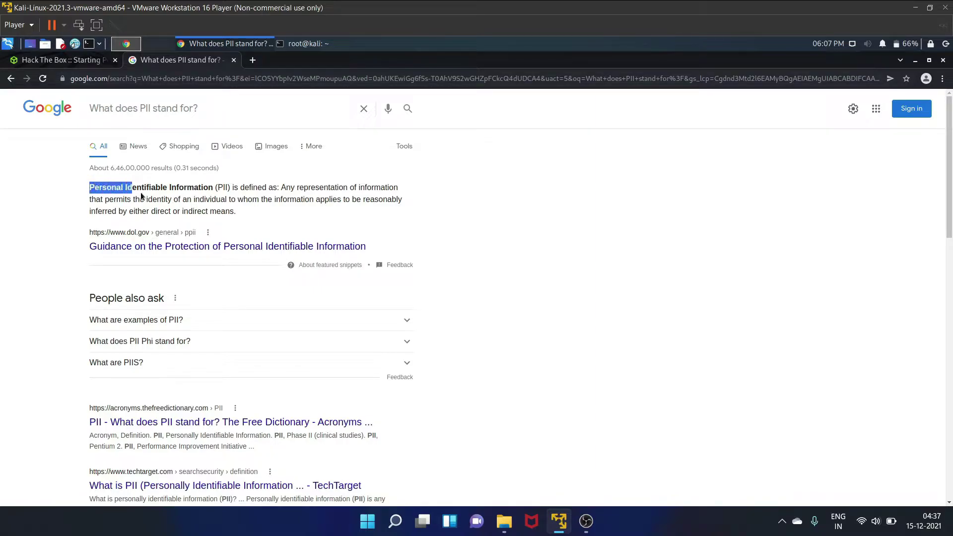
pyautogui.moveTo(141, 196); pyautogui.dragTo(212, 188)
pyautogui.hotkey('ctrl', 'c')
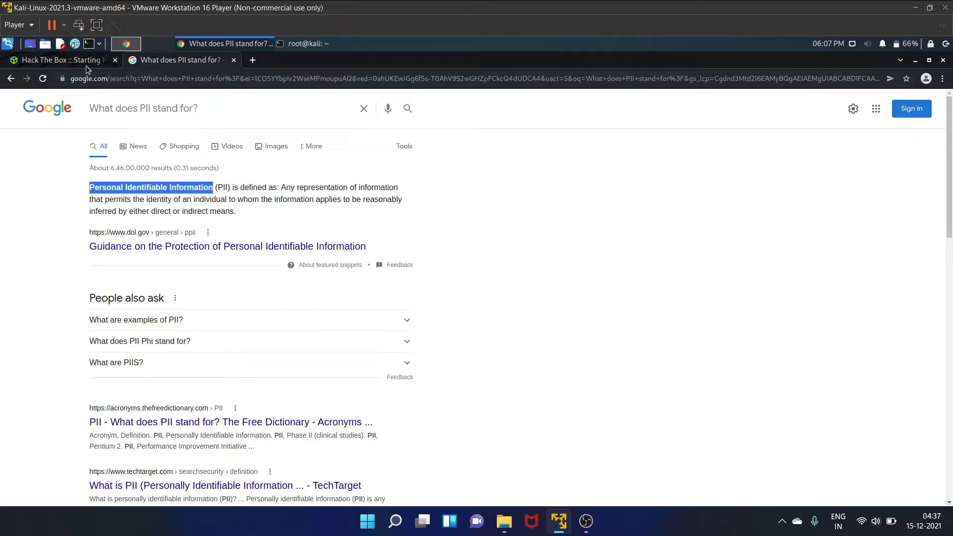
# - Paste 'Personal Identifiable Information' into the Task 3 answer and submit it
pyautogui.click(86, 63)
pyautogui.click(346, 399)
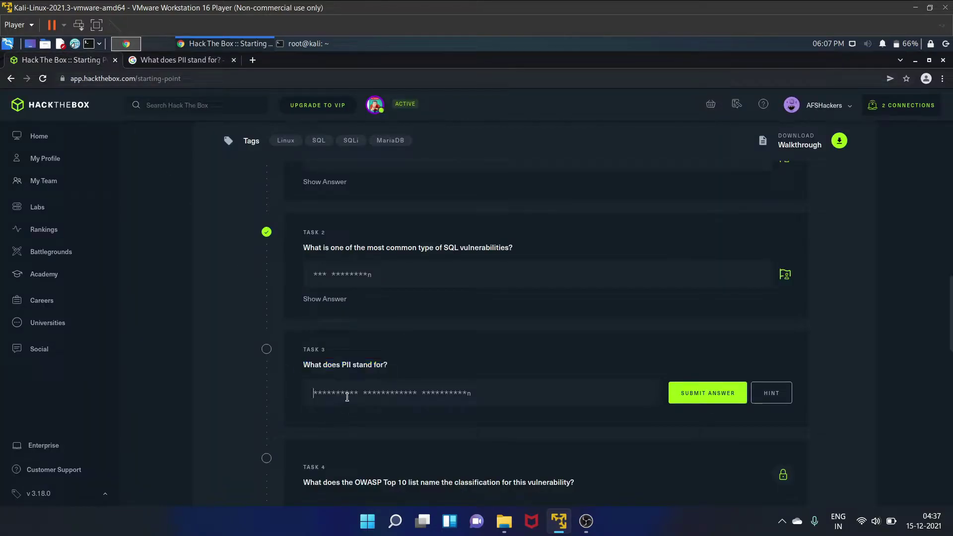
pyautogui.hotkey('ctrl', 'v')
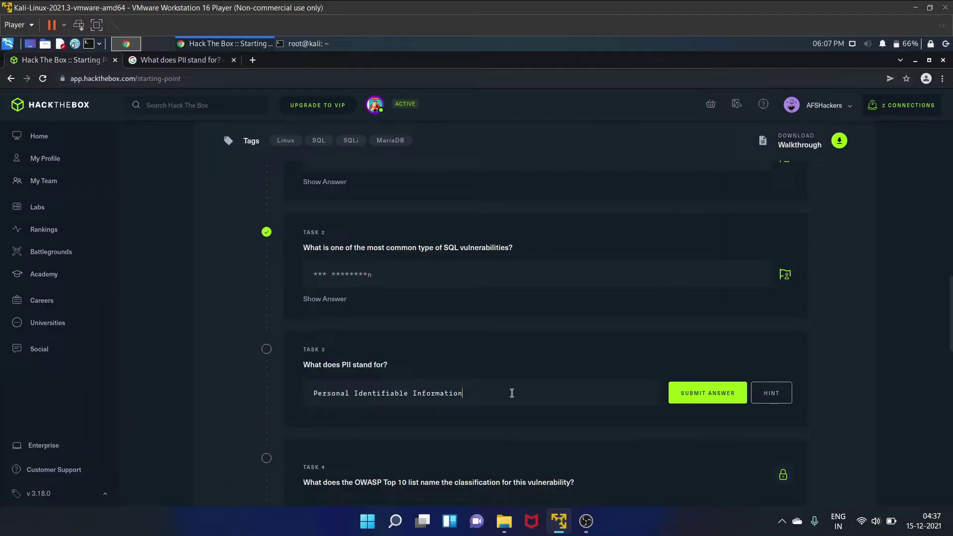
pyautogui.press('Return')
# - Correct the Task 3 answer to 'Personally Identifiable Information' and resubmit it
pyautogui.click(352, 393)
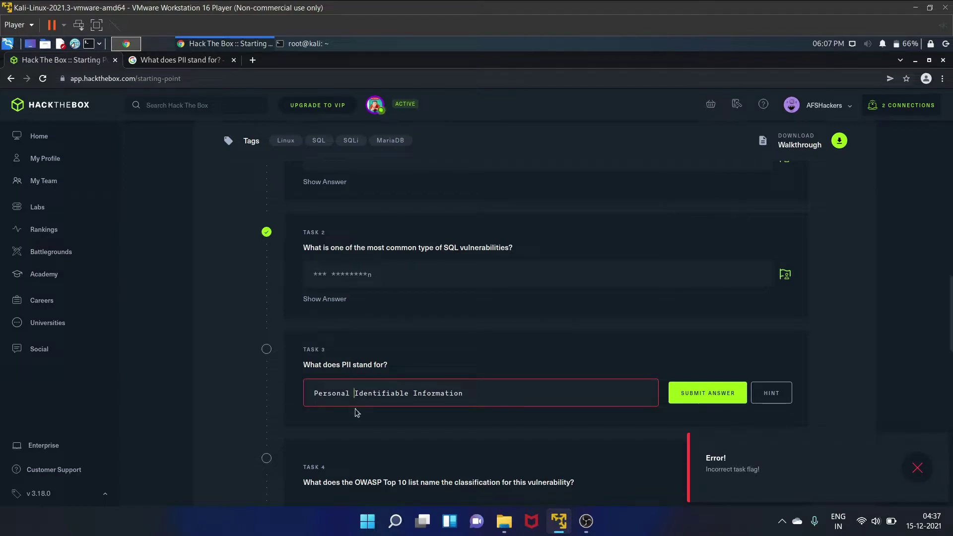
pyautogui.write('ly')
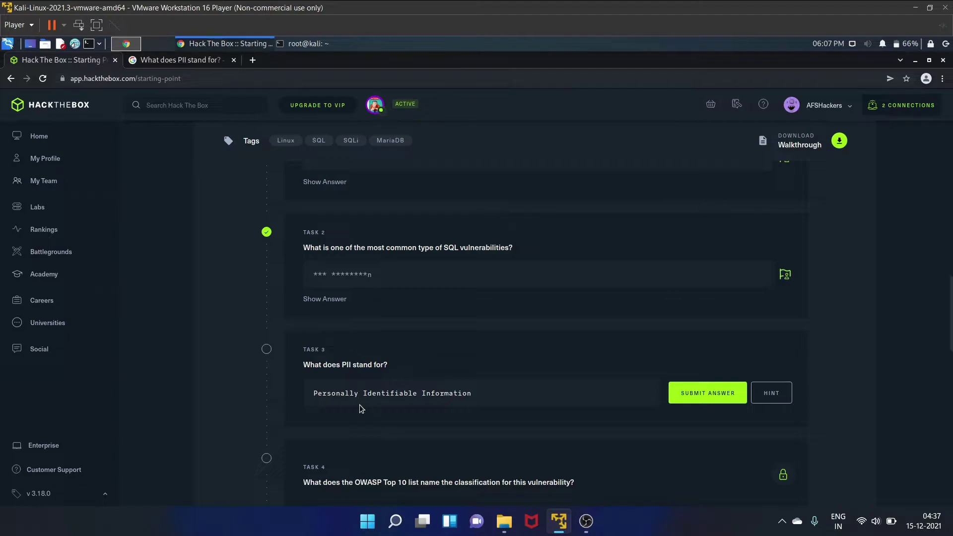
pyautogui.click(699, 397)
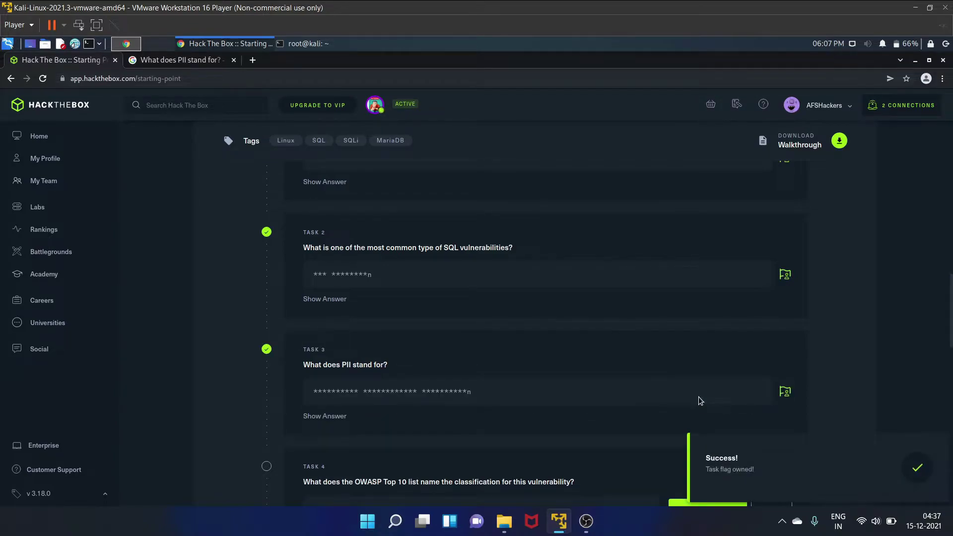
pyautogui.scroll(-3, 316, 350)
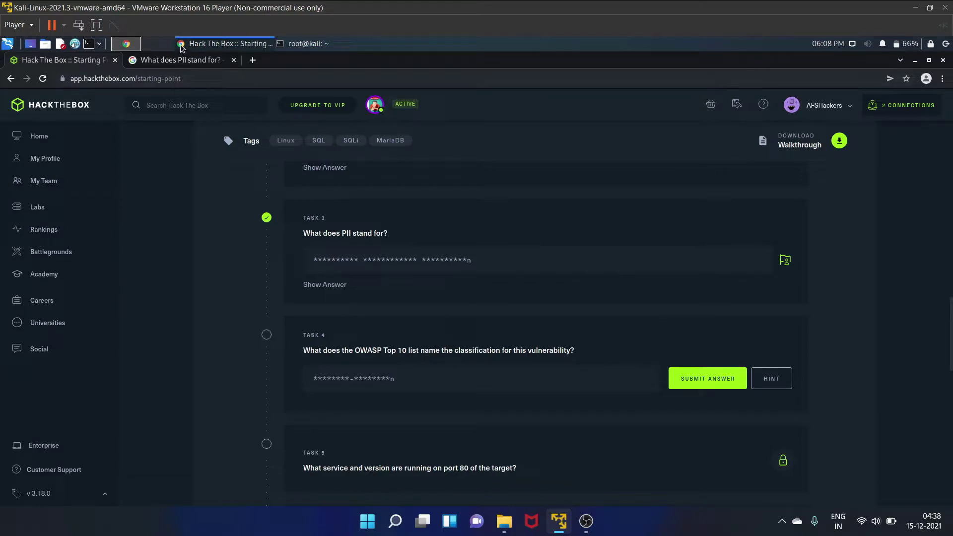
# - Close the PII search tab and select the 'A03:2021 – Injection' heading from the bookmarked OWASP page
pyautogui.click(251, 60)
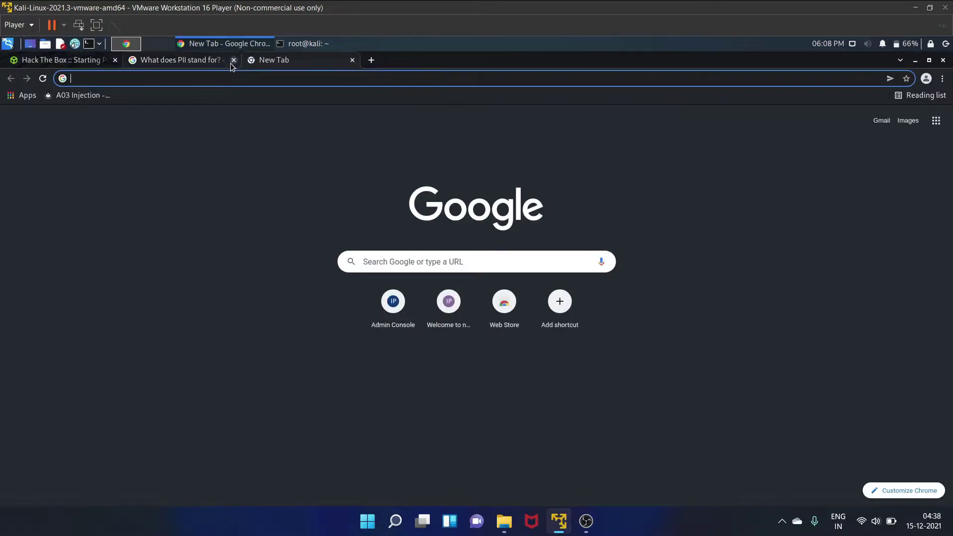
pyautogui.click(231, 63)
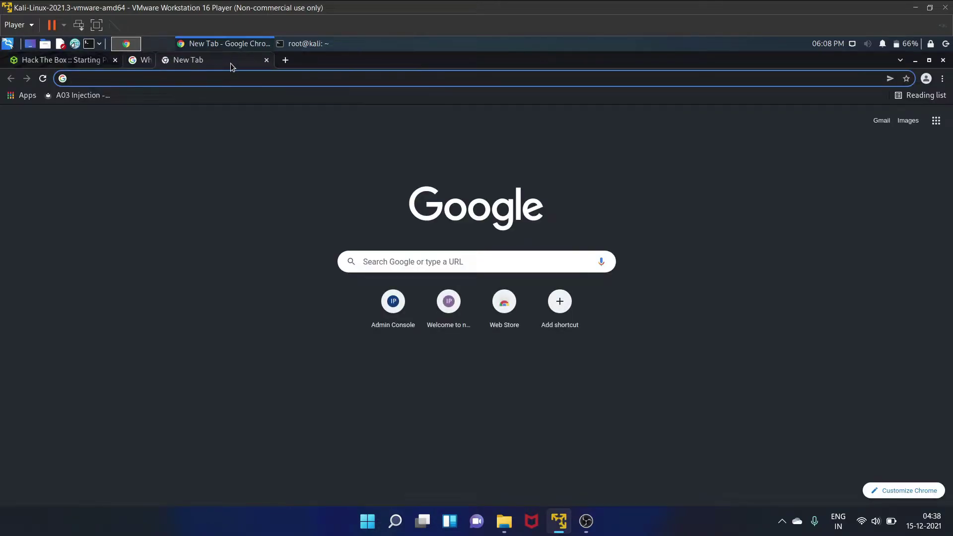
pyautogui.click(82, 96)
pyautogui.click(138, 82)
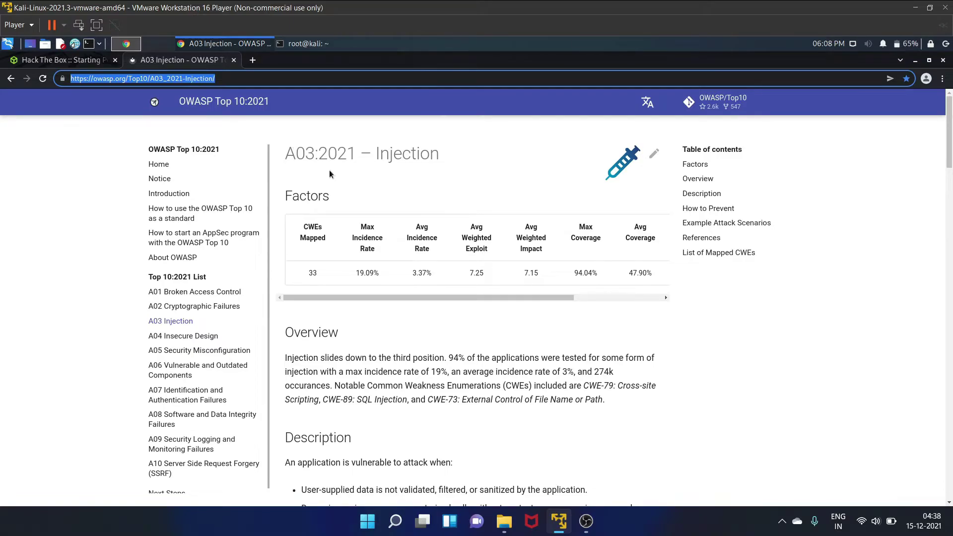
pyautogui.tripleClick(337, 154)
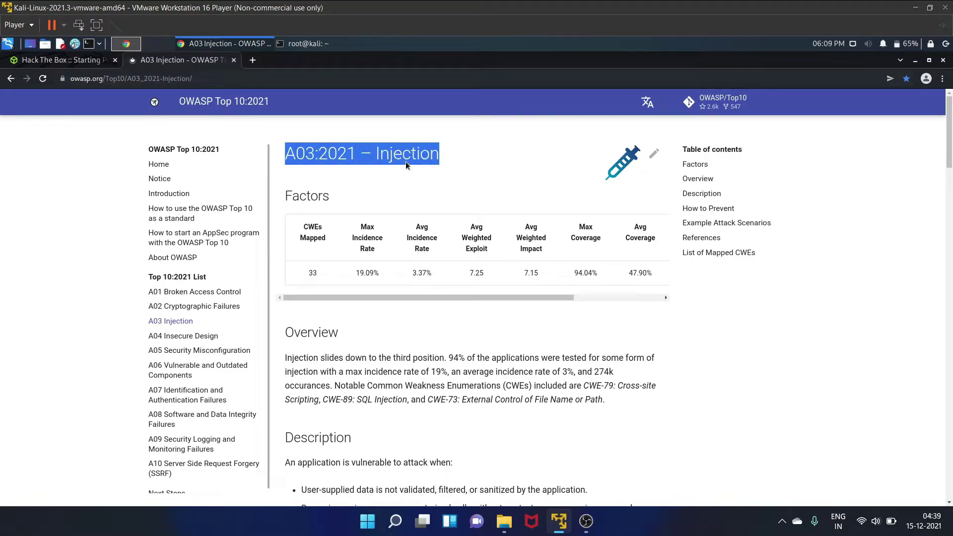
pyautogui.click(101, 63)
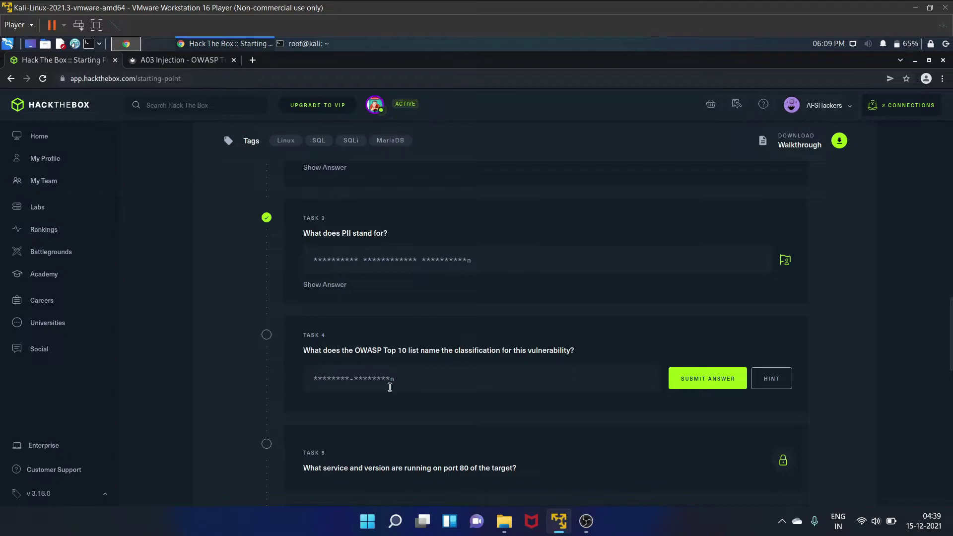
# - Submit 'A03:2021-Injection' as the Task 4 answer, replacing the en-dash with a hyphen
pyautogui.click(386, 374)
pyautogui.write('A03:2021 – Injection')
pyautogui.click(365, 378)
pyautogui.press('BackSpace')
pyautogui.press('BackSpace')
pyautogui.press('BackSpace')
pyautogui.write('-')
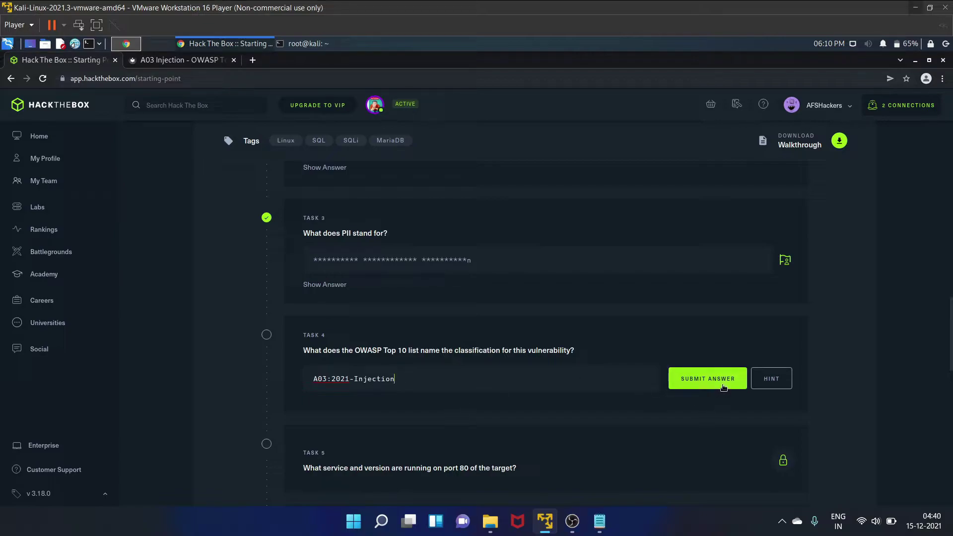
pyautogui.click(723, 386)
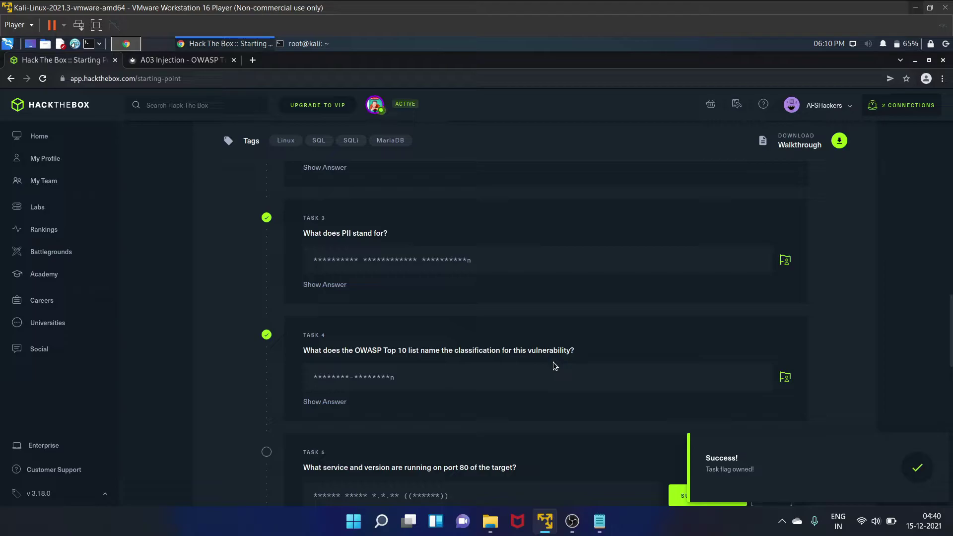
# - Scroll back to the top and copy the target machine's IP address
pyautogui.scroll(-2, 553, 365)
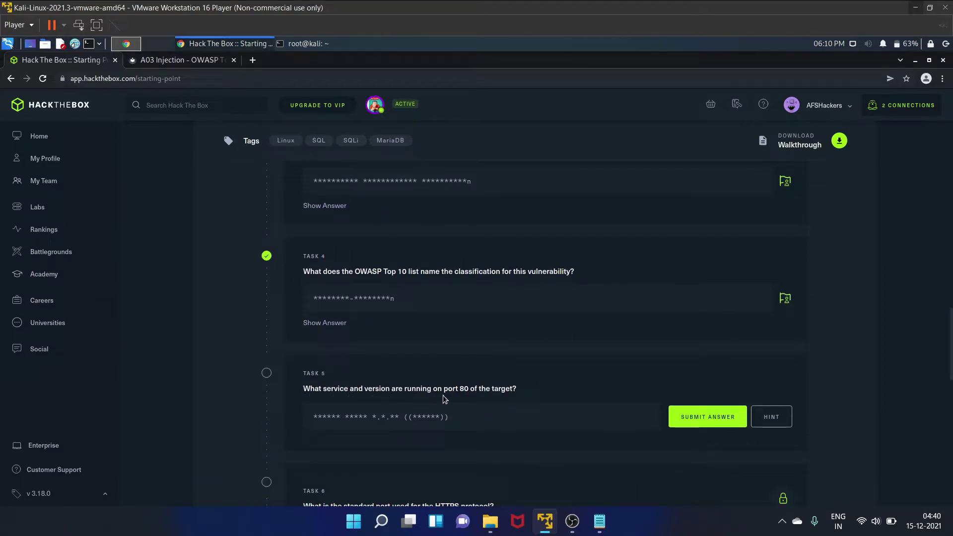
pyautogui.scroll(-1, 505, 398)
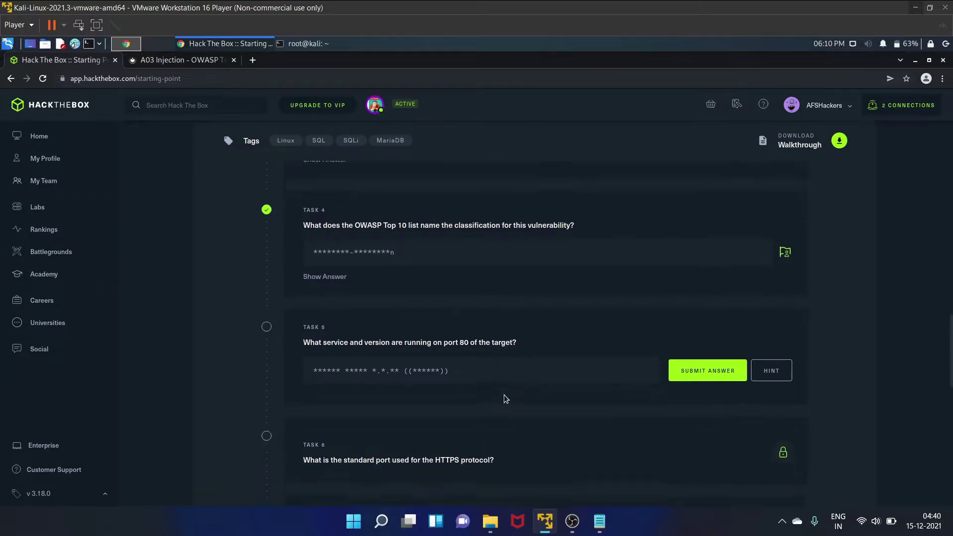
pyautogui.scroll(2, 505, 399)
pyautogui.scroll(1, 505, 398)
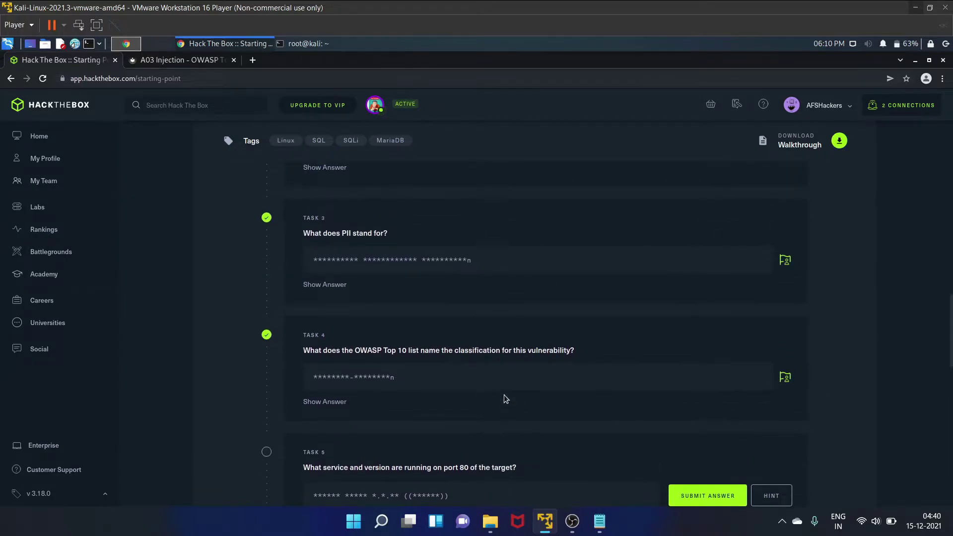
pyautogui.scroll(1, 505, 399)
pyautogui.scroll(1, 505, 398)
pyautogui.scroll(1, 505, 399)
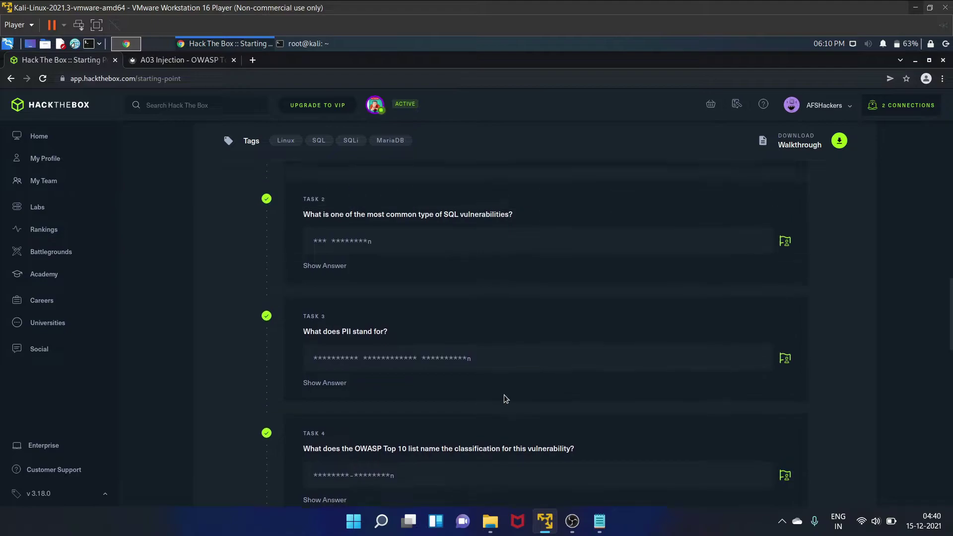
pyautogui.scroll(2, 505, 398)
pyautogui.scroll(5, 505, 399)
pyautogui.scroll(3, 505, 398)
pyautogui.scroll(4, 505, 398)
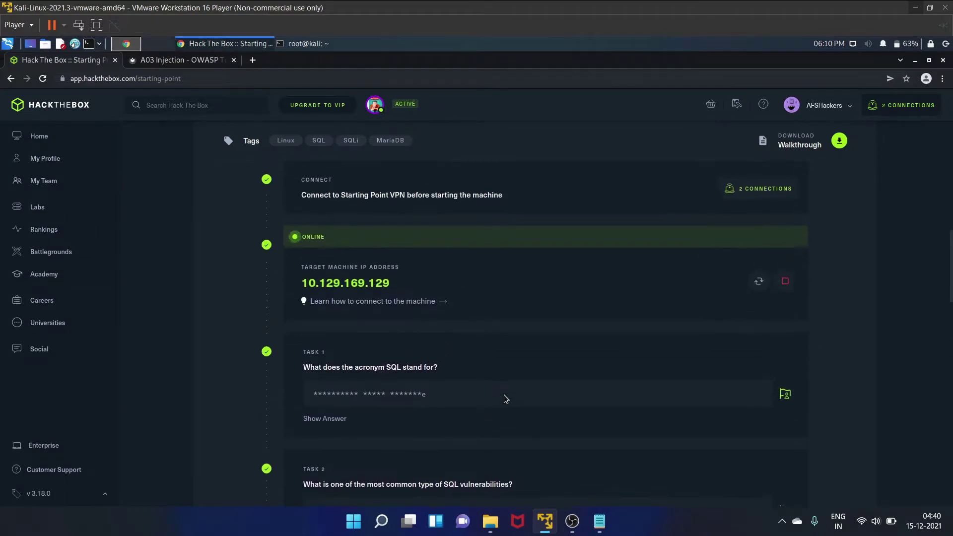
pyautogui.scroll(1, 505, 398)
pyautogui.click(363, 363)
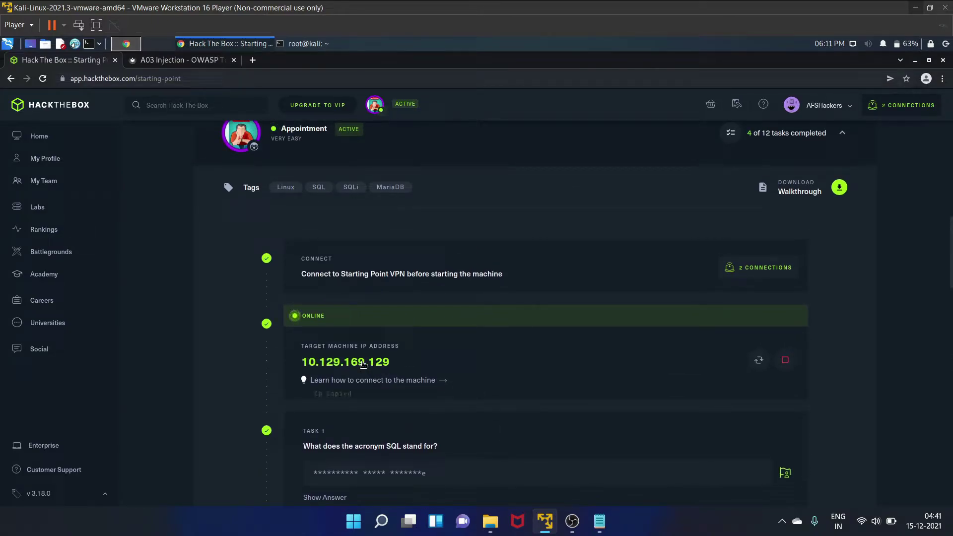
# - Ping the new target IP 10.129.169.129 in the terminal to confirm it responds
pyautogui.click(293, 45)
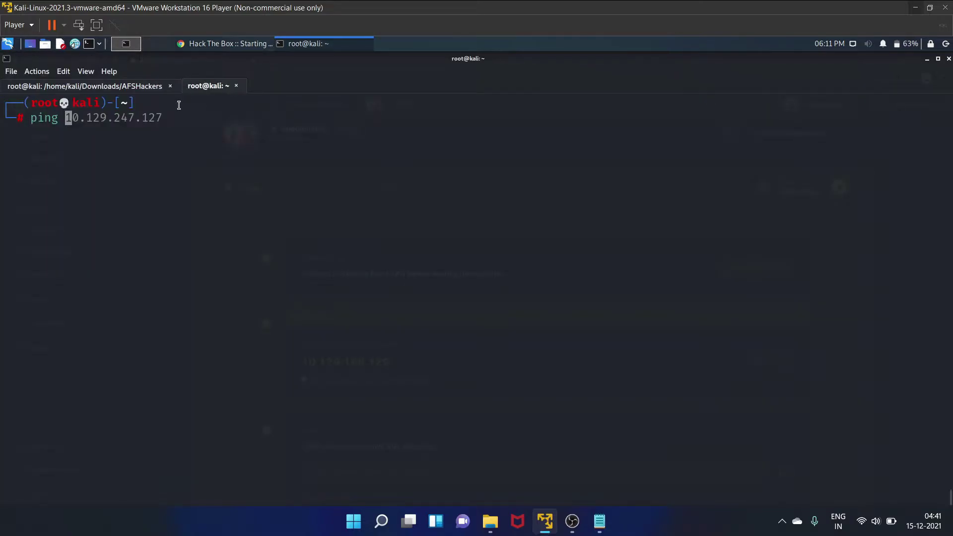
pyautogui.hotkey('ctrl', 'k')
pyautogui.hotkey('ctrl', 'shift', 'v')
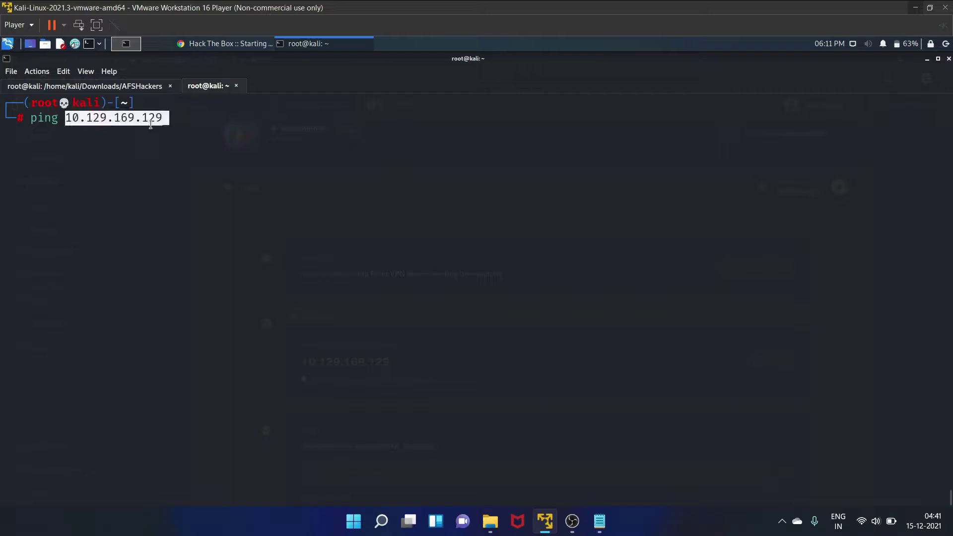
pyautogui.press('Return')
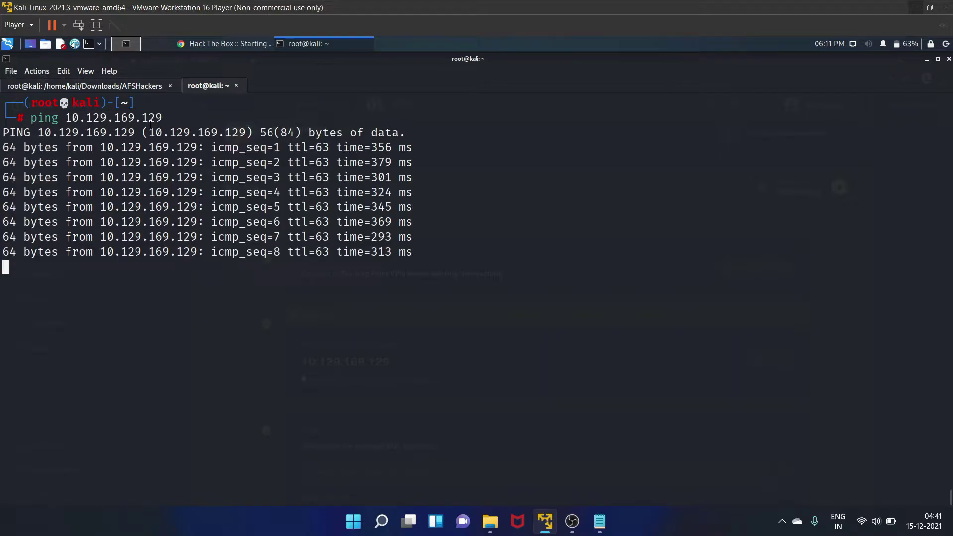
pyautogui.hotkey('ctrl', 'c')
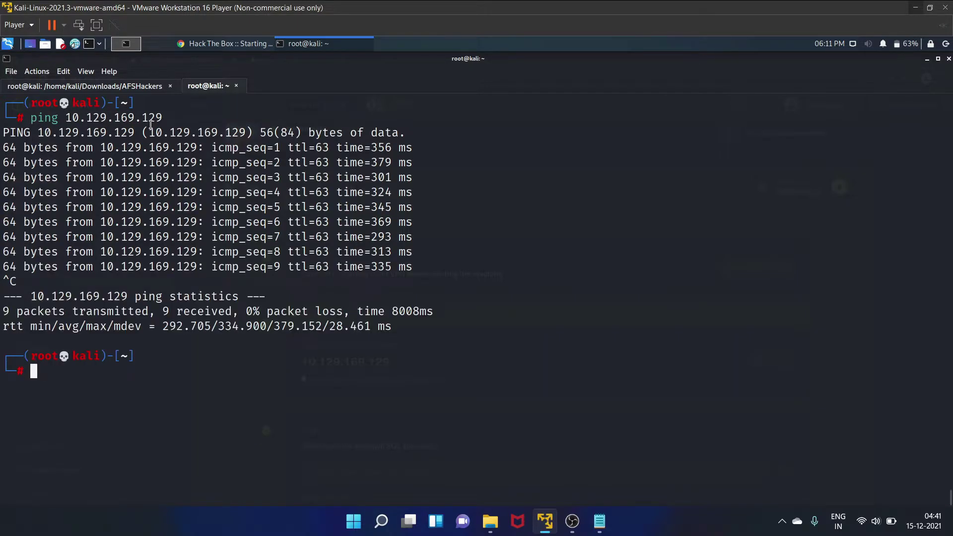
# - Run nmap -sV on the target and copy the port 80 result 'Apache httpd 2.4.38 ((Debian))'
pyautogui.write('nmap ')
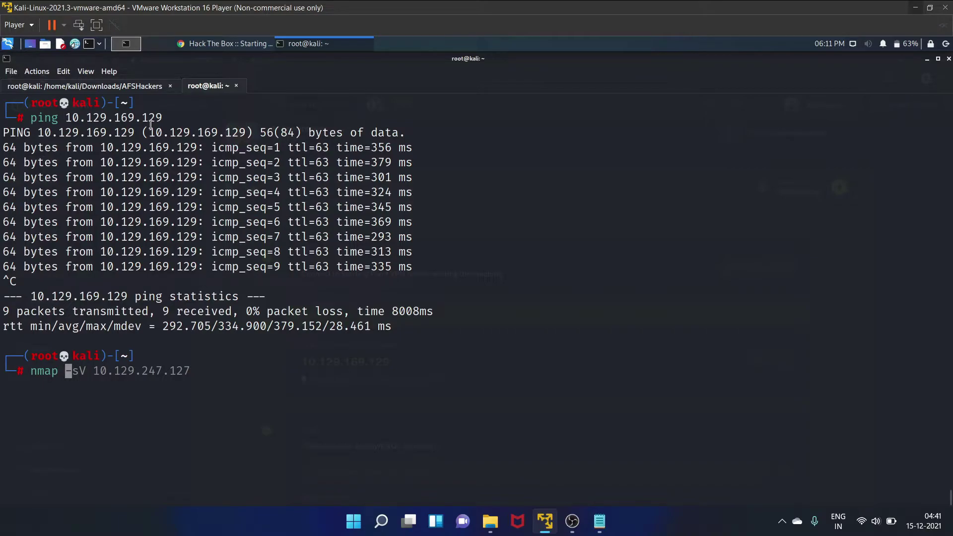
pyautogui.write('-sV')
pyautogui.hotkey('ctrl', 'shift', 'v')
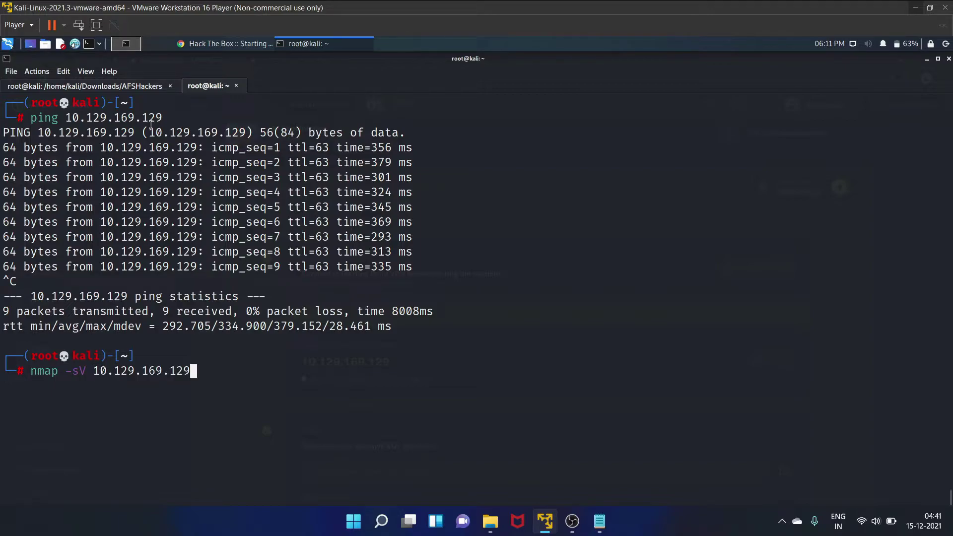
pyautogui.press('Return')
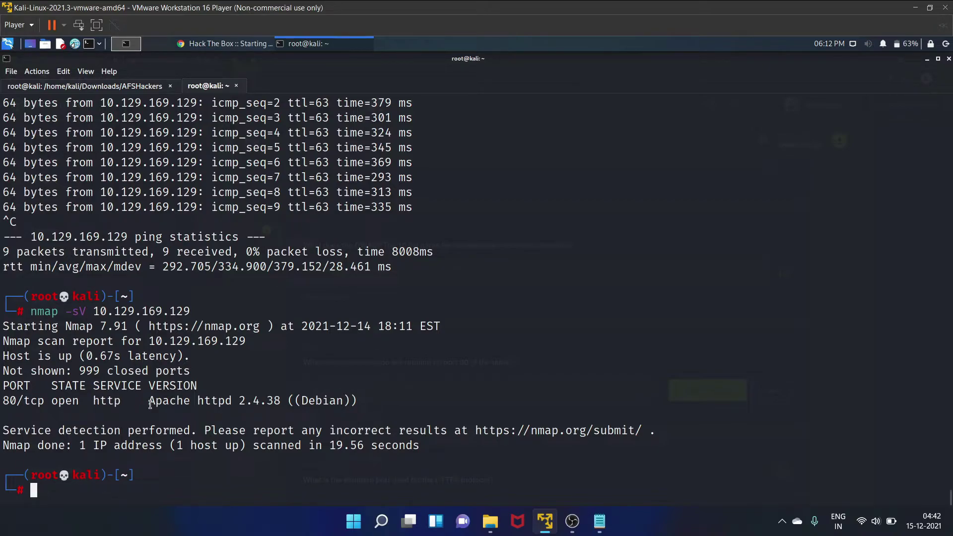
pyautogui.moveTo(151, 401); pyautogui.dragTo(353, 395)
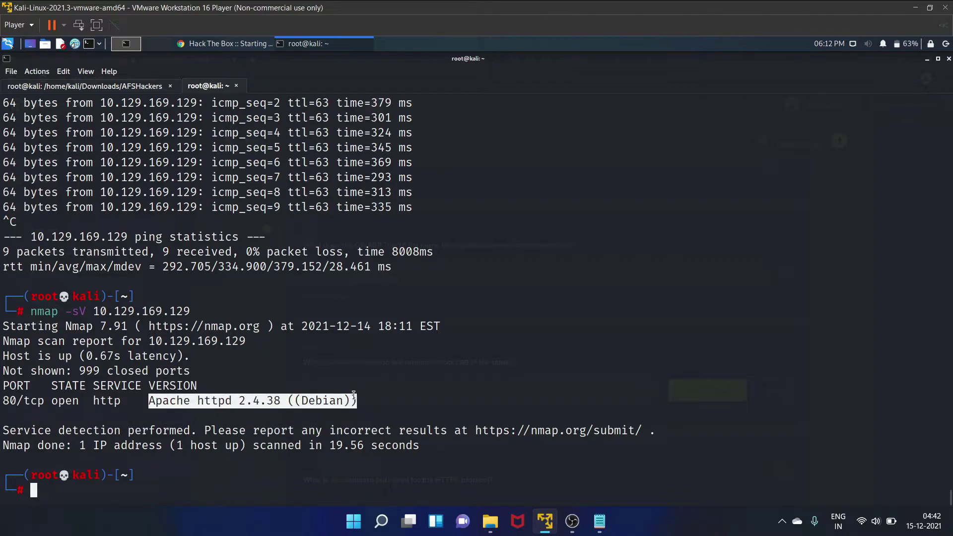
pyautogui.rightClick(334, 399)
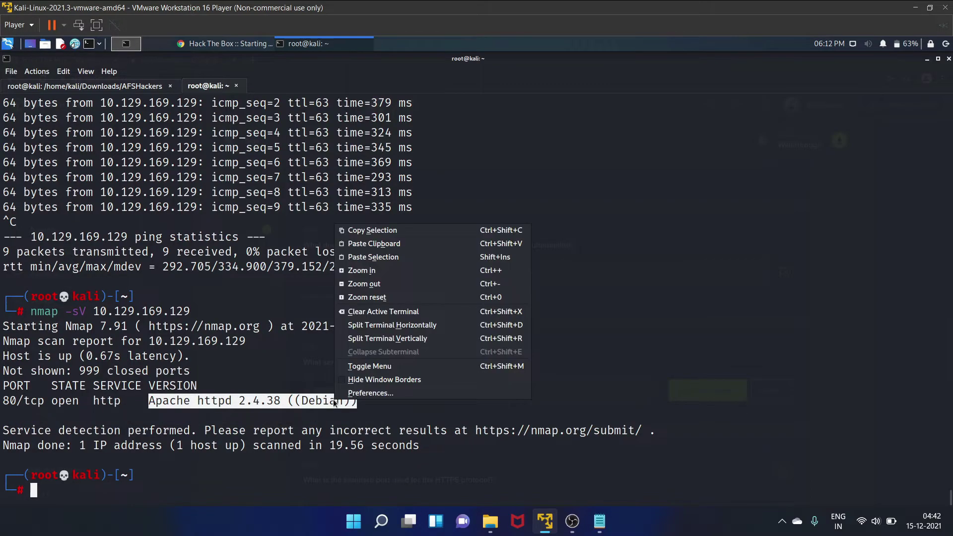
pyautogui.click(385, 234)
pyautogui.click(221, 46)
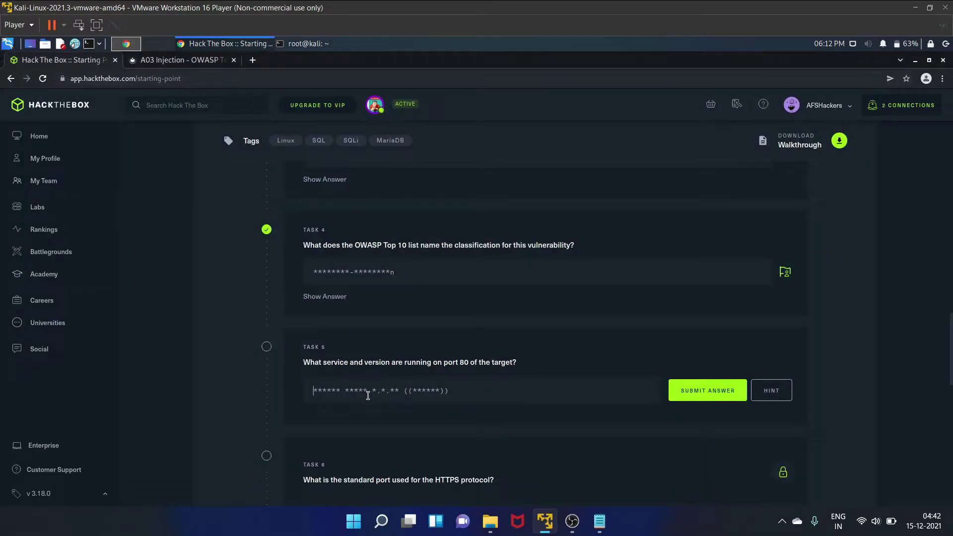
# - Submit 'Apache httpd 2.4.38 ((Debian))' as the Task 5 answer
pyautogui.hotkey('ctrl', 'v')
pyautogui.click(681, 399)
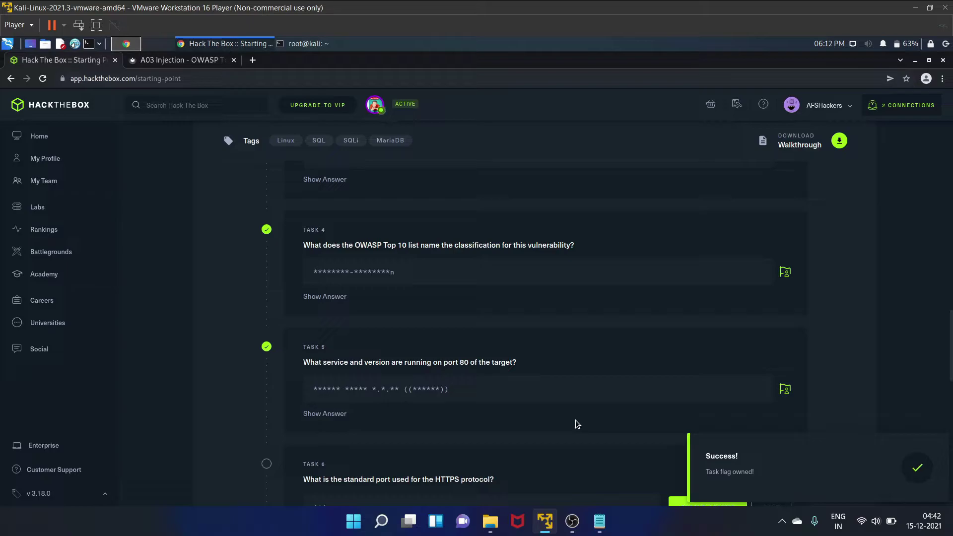
pyautogui.scroll(-3, 575, 421)
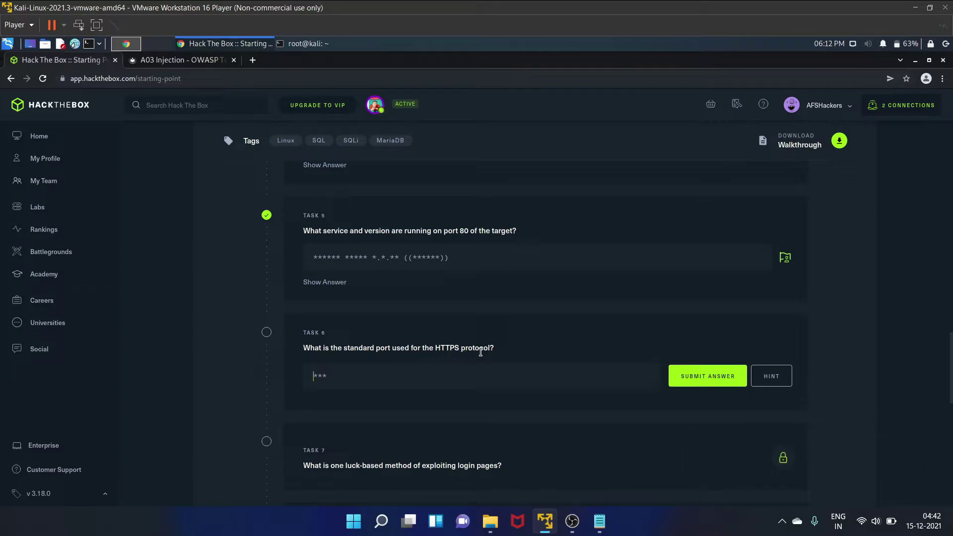
# - Answer Task 6 with HTTPS port 443
pyautogui.click(424, 380)
pyautogui.write('443')
pyautogui.click(689, 386)
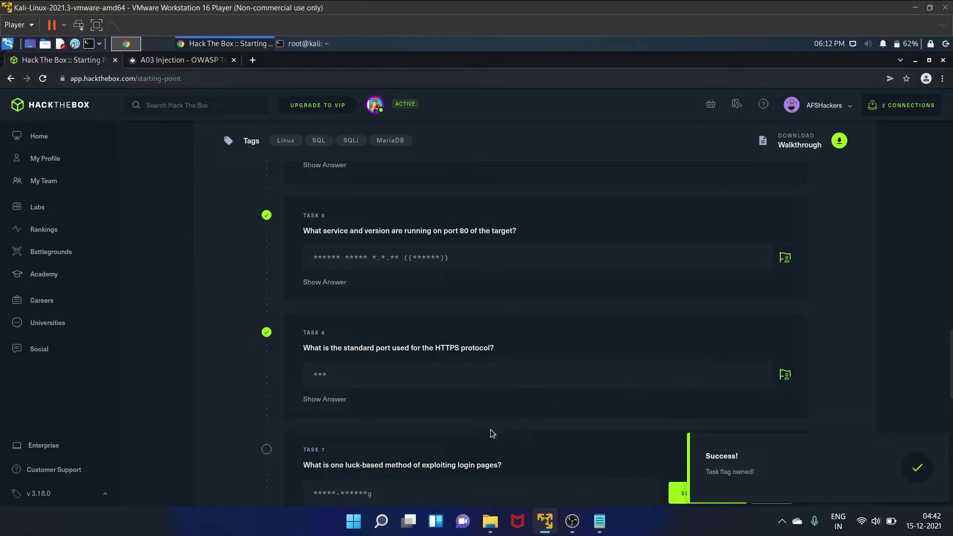
pyautogui.scroll(-3, 491, 433)
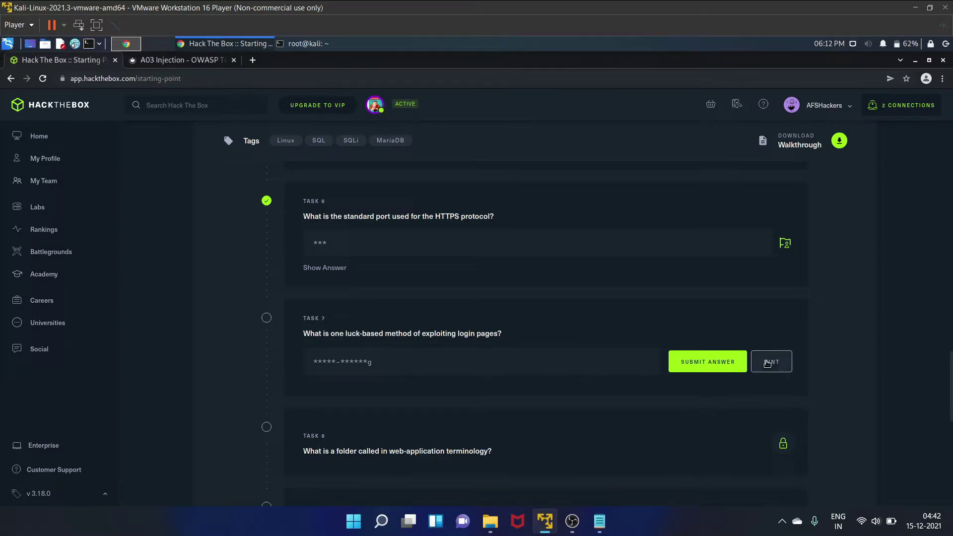
# - Check the Task 7 hint and submit 'brute-forcing' as the answer
pyautogui.click(768, 363)
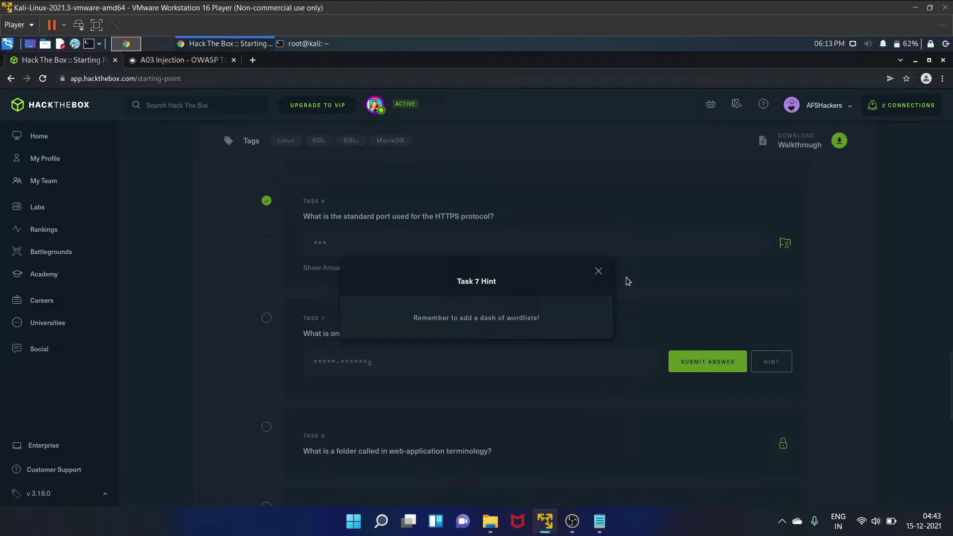
pyautogui.click(597, 272)
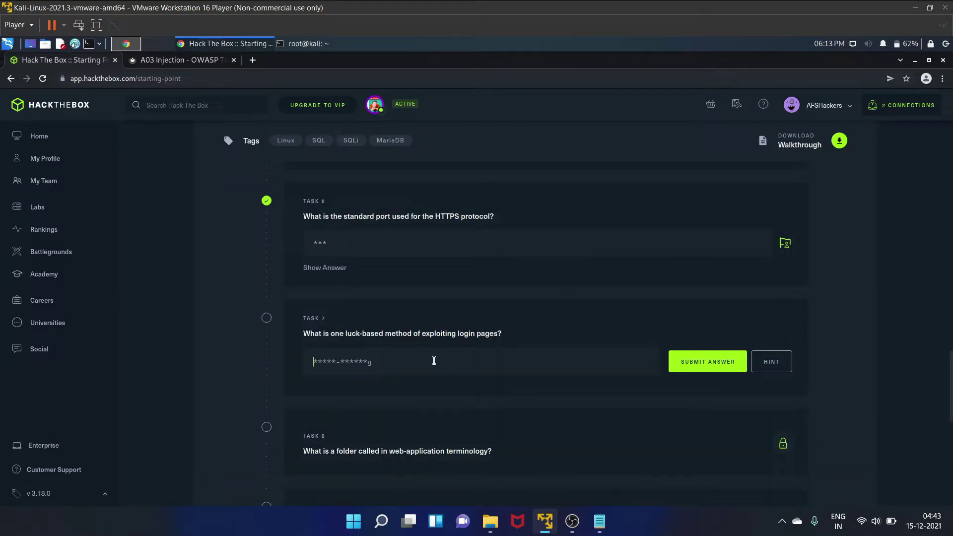
pyautogui.write('brute')
pyautogui.write('-for')
pyautogui.write('cing')
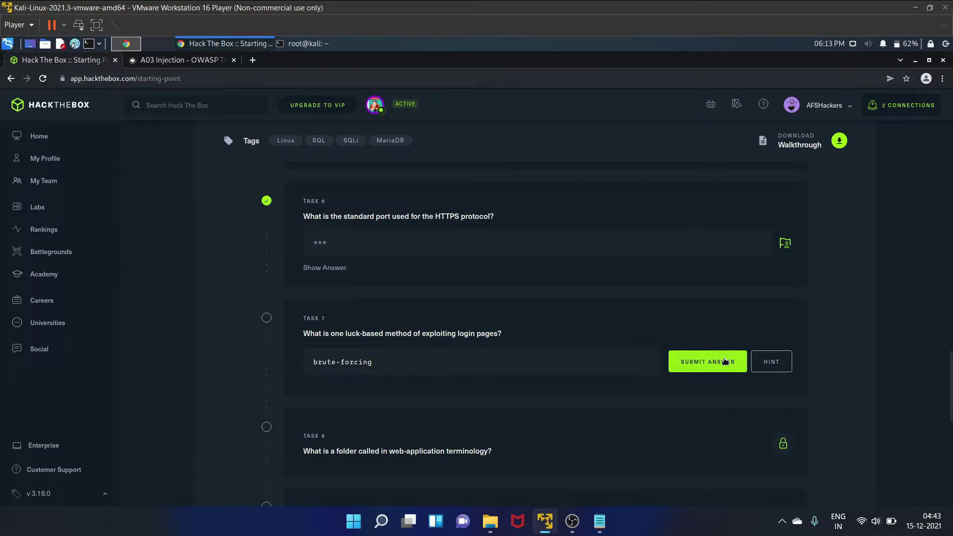
pyautogui.click(724, 361)
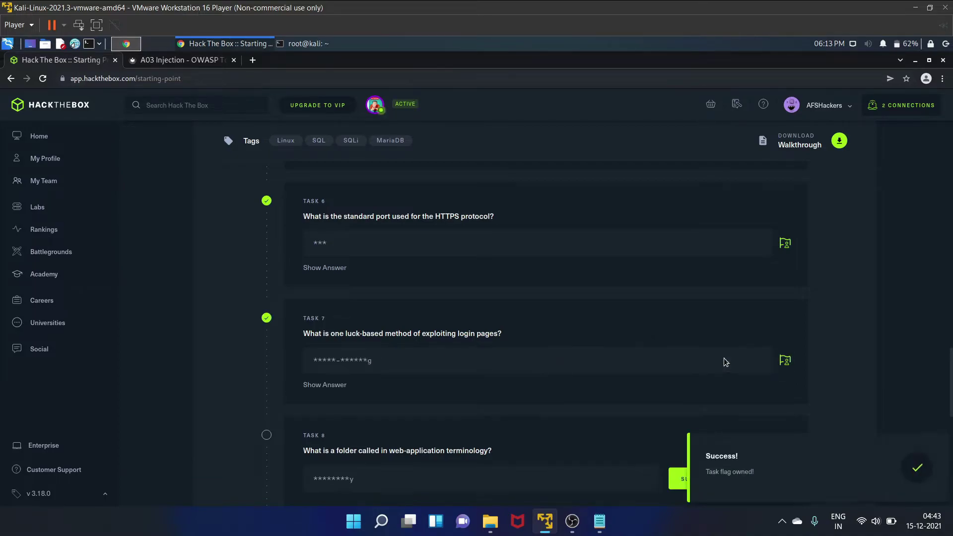
# - Check the Task 8 hint and submit 'directory' as the answer
pyautogui.scroll(-2, 547, 408)
pyautogui.scroll(-1, 548, 408)
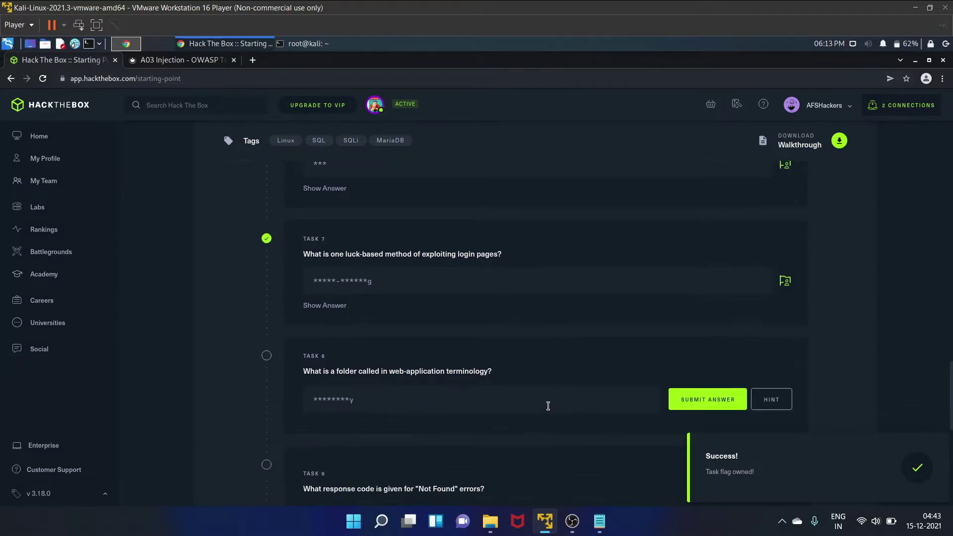
pyautogui.scroll(-1, 548, 408)
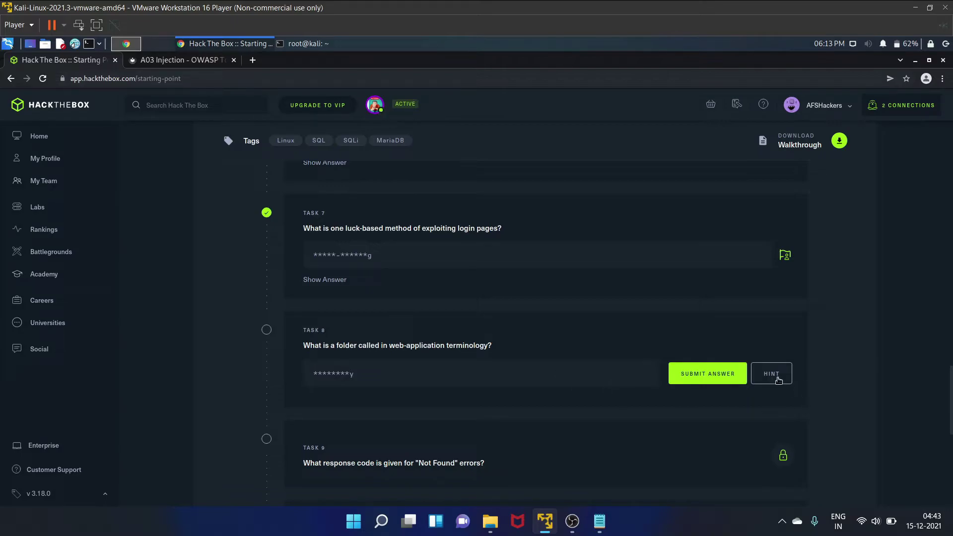
pyautogui.click(778, 381)
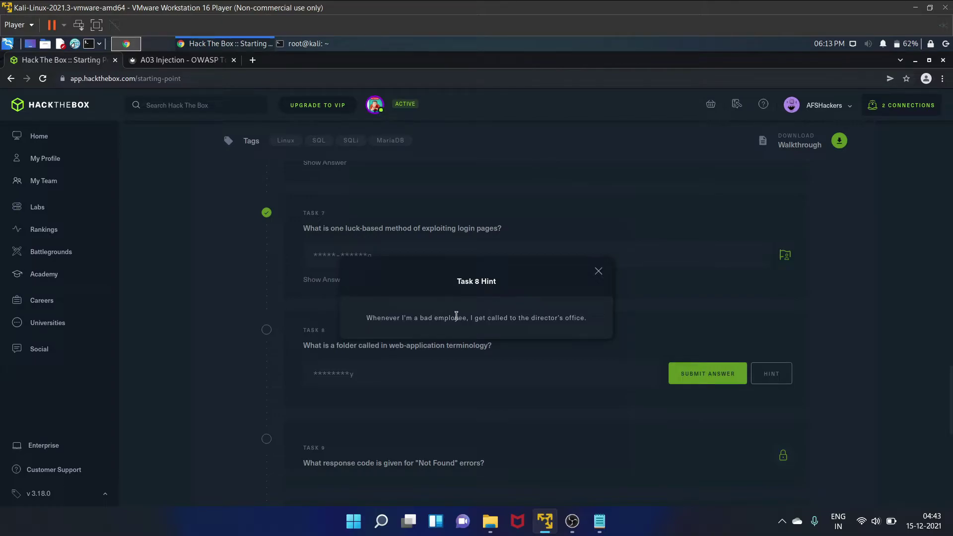
pyautogui.click(597, 272)
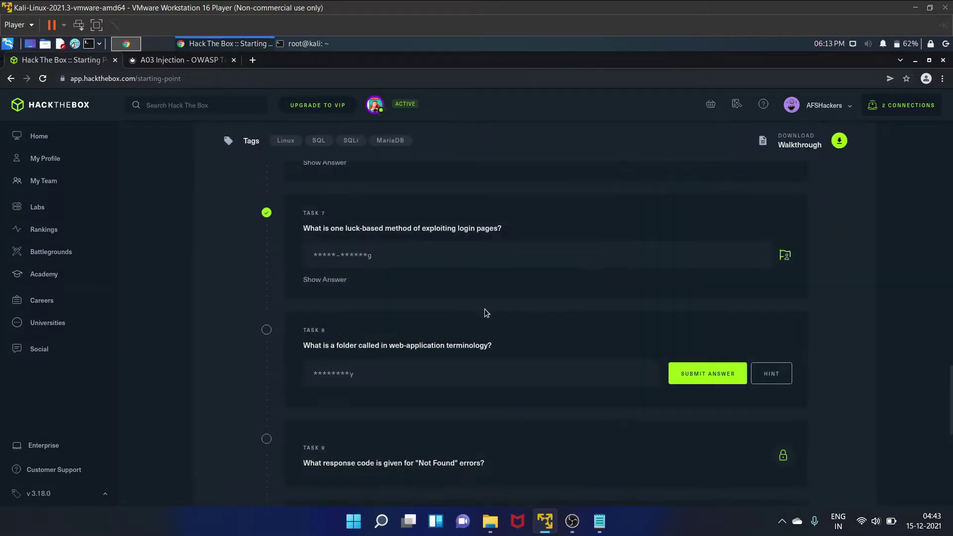
pyautogui.write('d')
pyautogui.write('irector')
pyautogui.write('y')
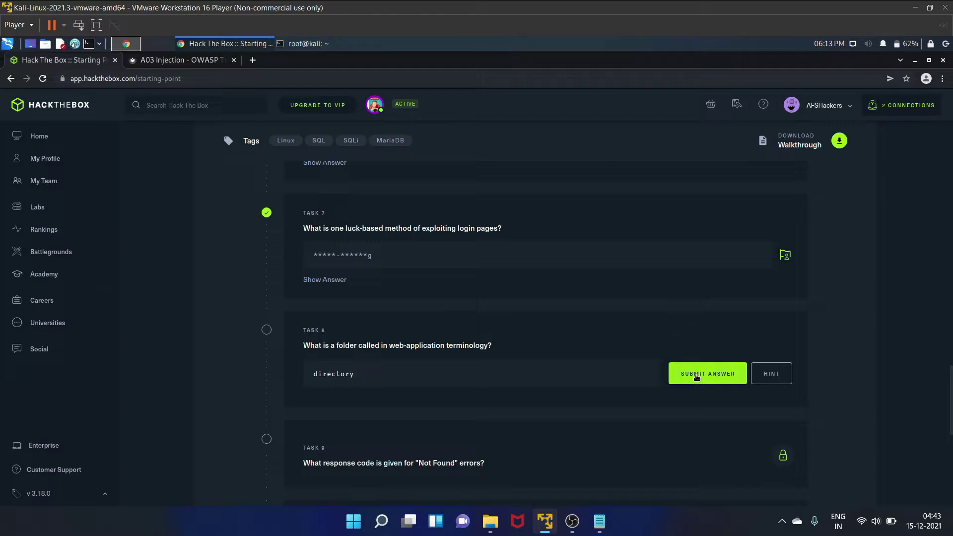
pyautogui.click(695, 375)
pyautogui.scroll(-2, 695, 378)
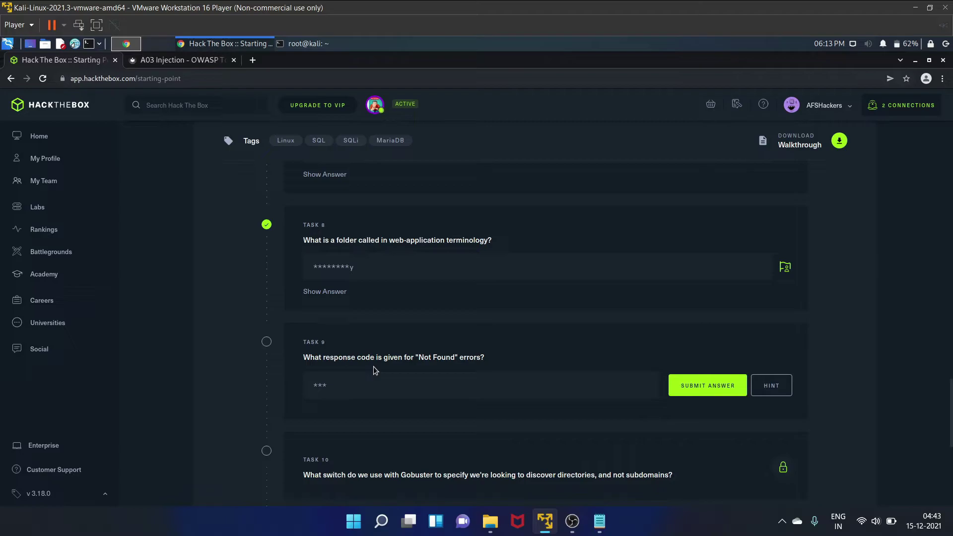
# - Answer Task 9 with 404
pyautogui.click(343, 387)
pyautogui.write('4')
pyautogui.write('04')
pyautogui.click(701, 390)
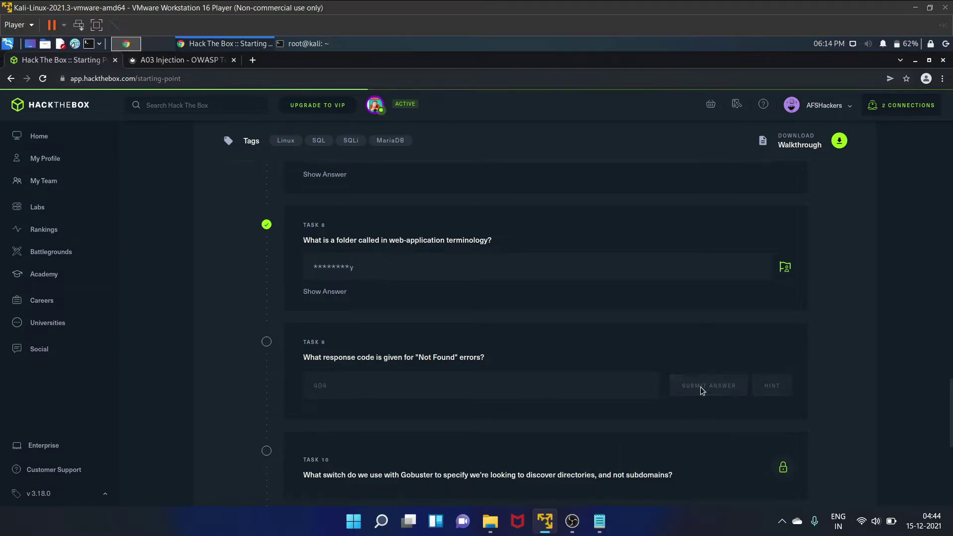
# - Check the Task 10 hint and answer Task 10 with 'dir'
pyautogui.scroll(-3, 558, 416)
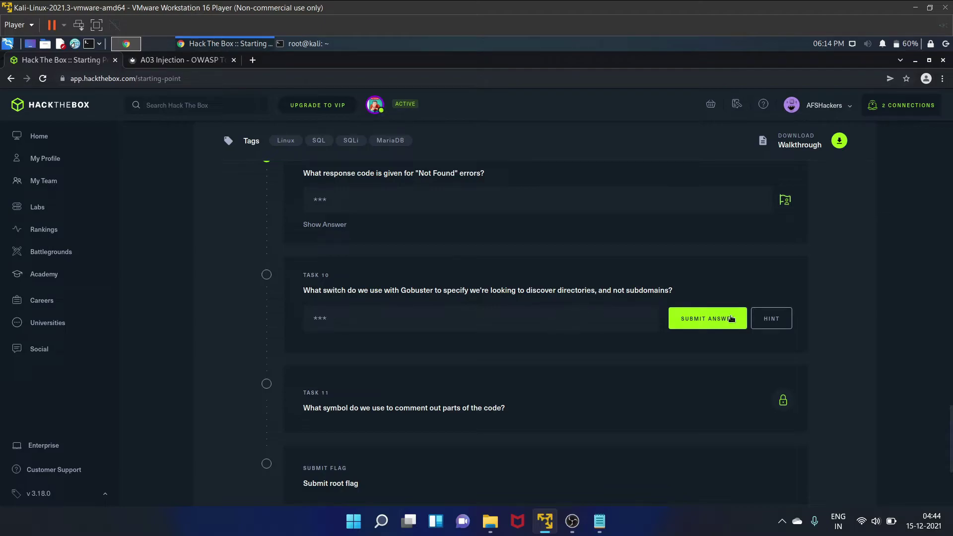
pyautogui.click(766, 323)
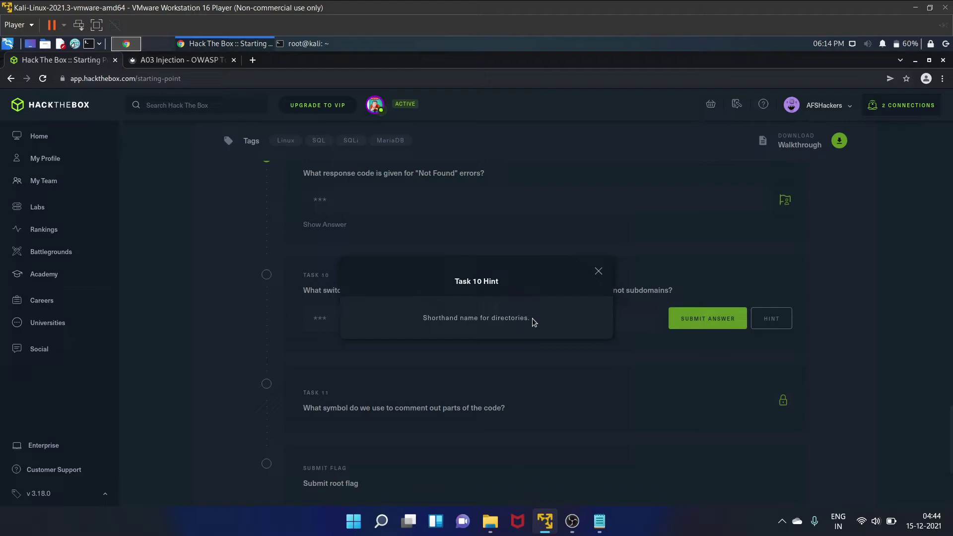
pyautogui.click(598, 270)
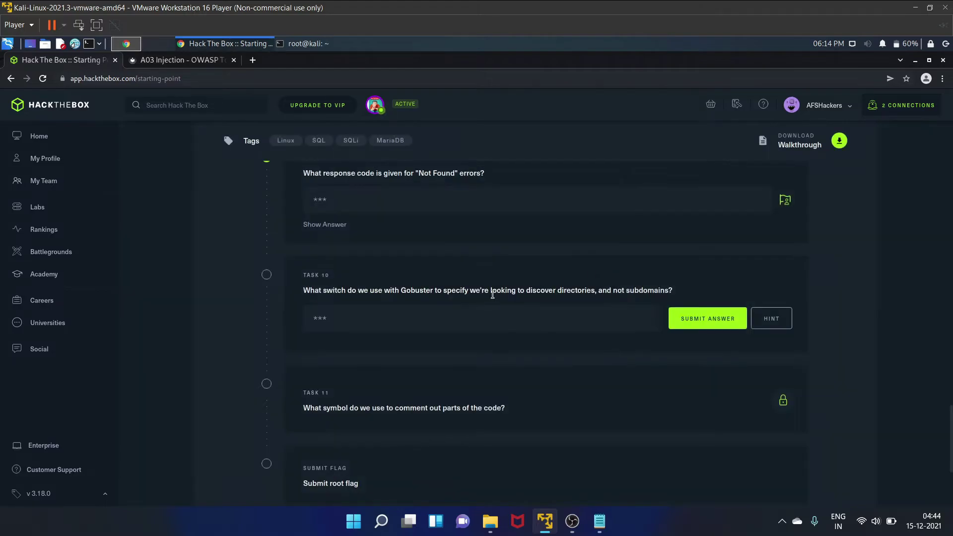
pyautogui.write('dir')
pyautogui.click(706, 323)
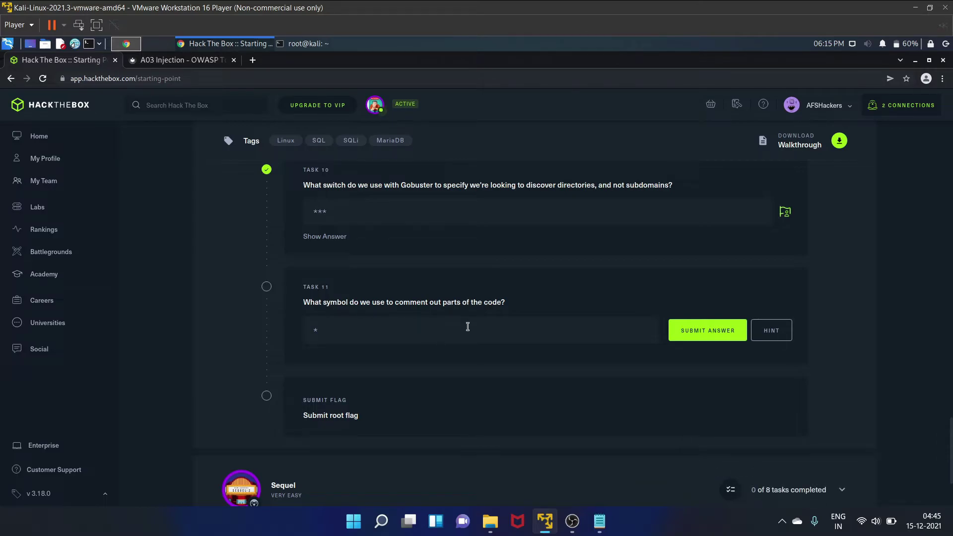
# - Check the Task 11 hint, answer '#', and scroll back up to the target IP
pyautogui.click(776, 340)
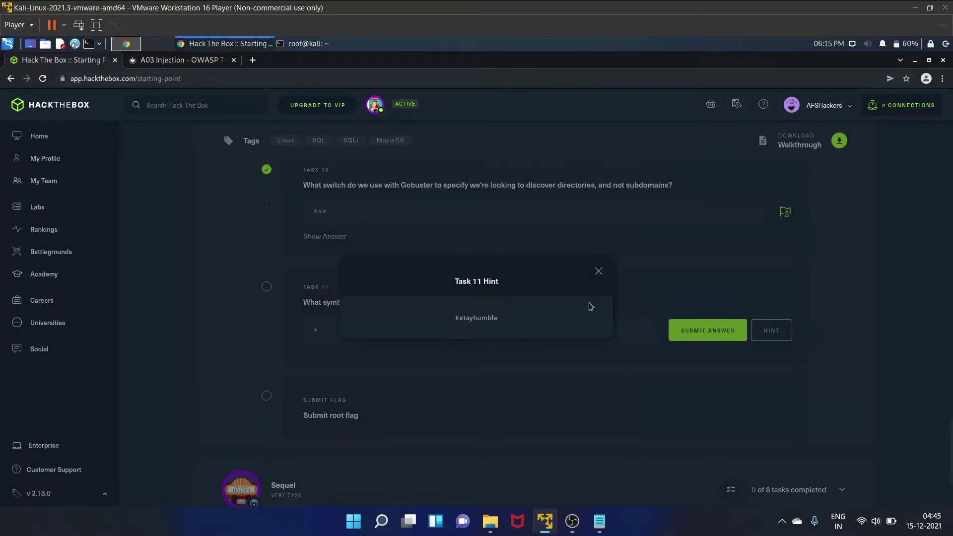
pyautogui.click(599, 272)
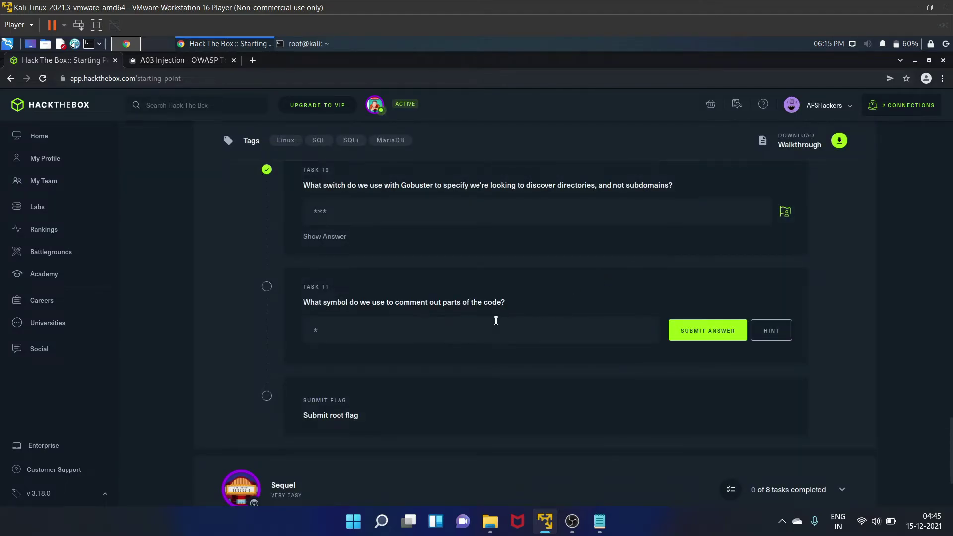
pyautogui.write('#')
pyautogui.click(671, 336)
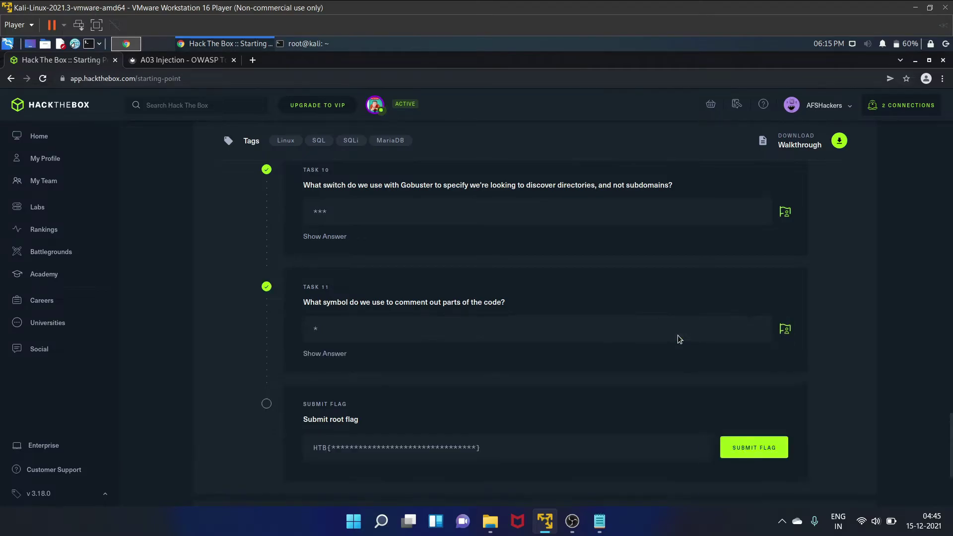
pyautogui.scroll(15, 343, 278)
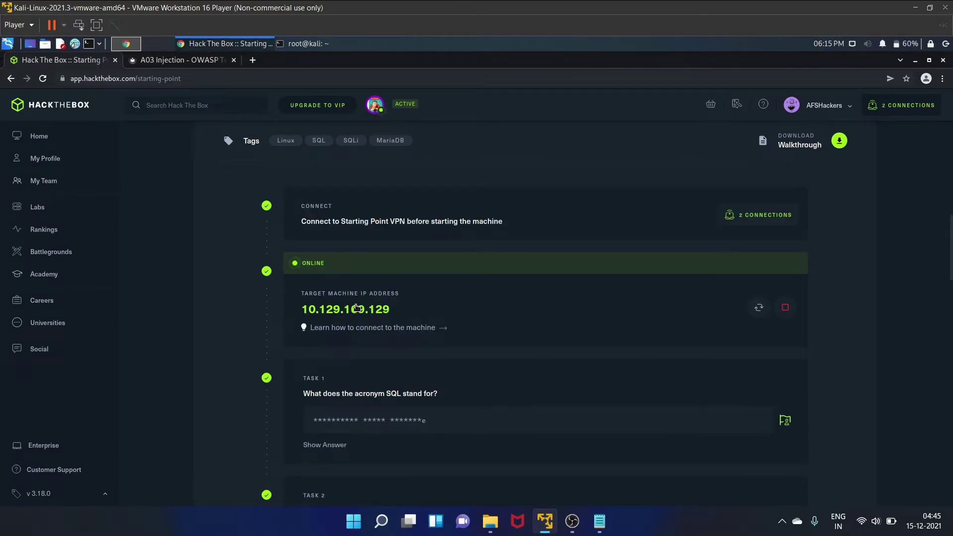
# - Load 10.129.169.129 in a new Chrome tab to reach the target's login page
pyautogui.click(252, 61)
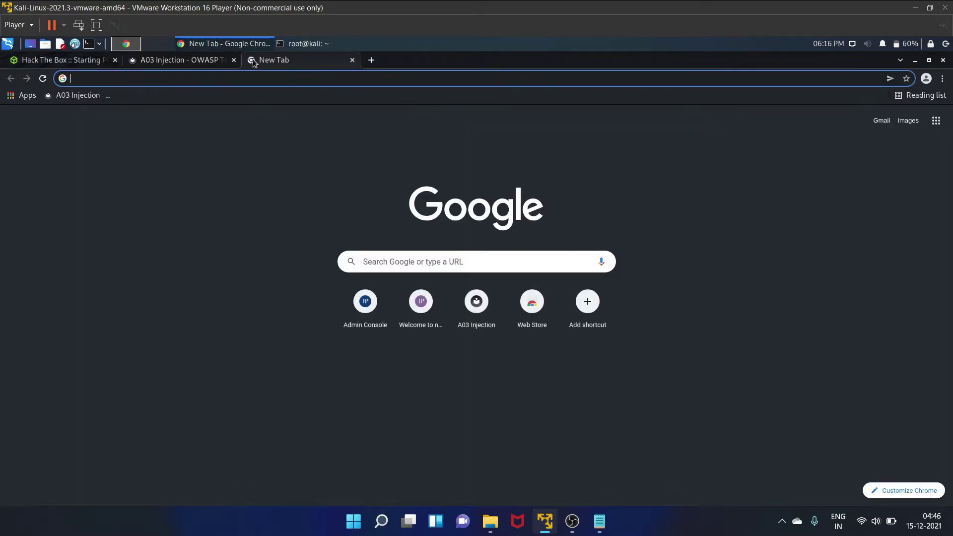
pyautogui.write('10.129.169.129')
pyautogui.press('Return')
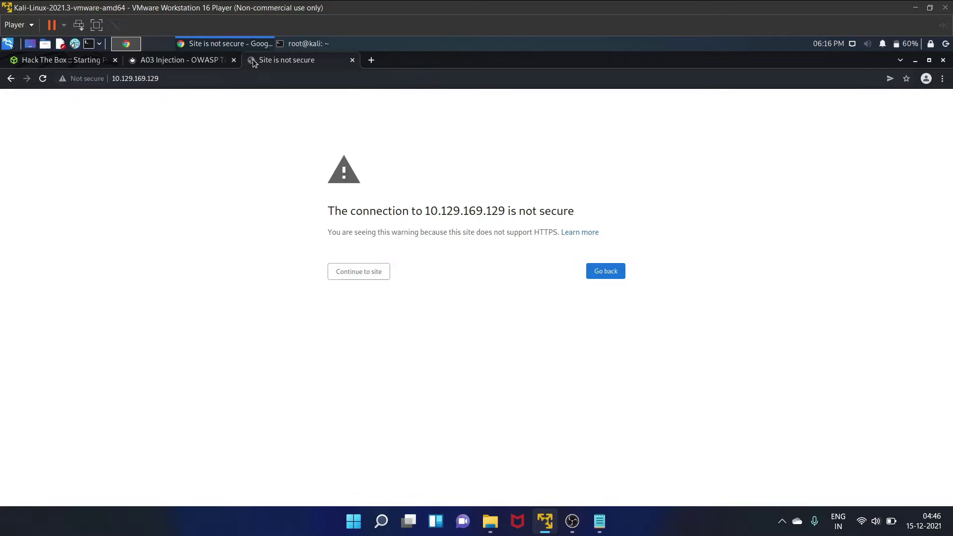
pyautogui.click(358, 269)
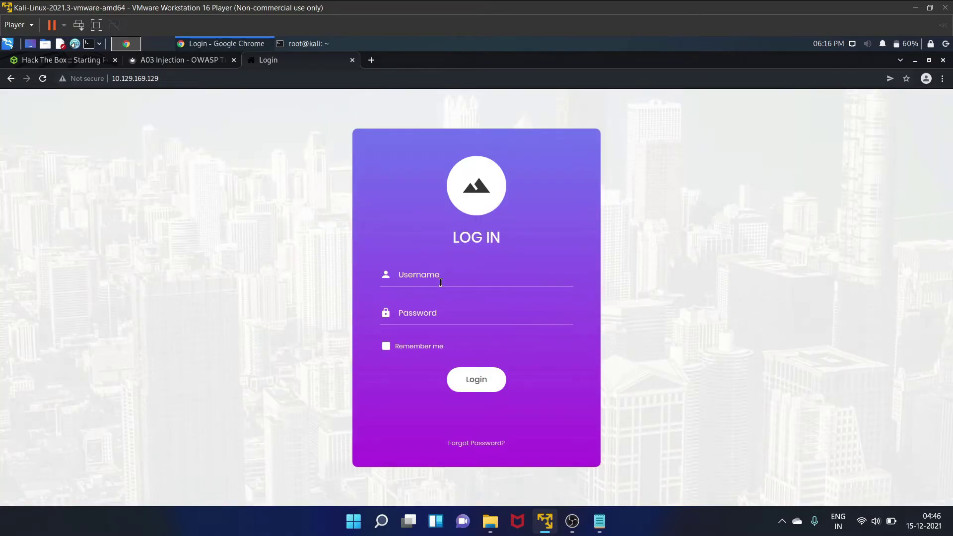
# - Rerun the suggested gobuster scan against 10.129.169.129, finding /index.php, /css, /images and /js
pyautogui.click(309, 44)
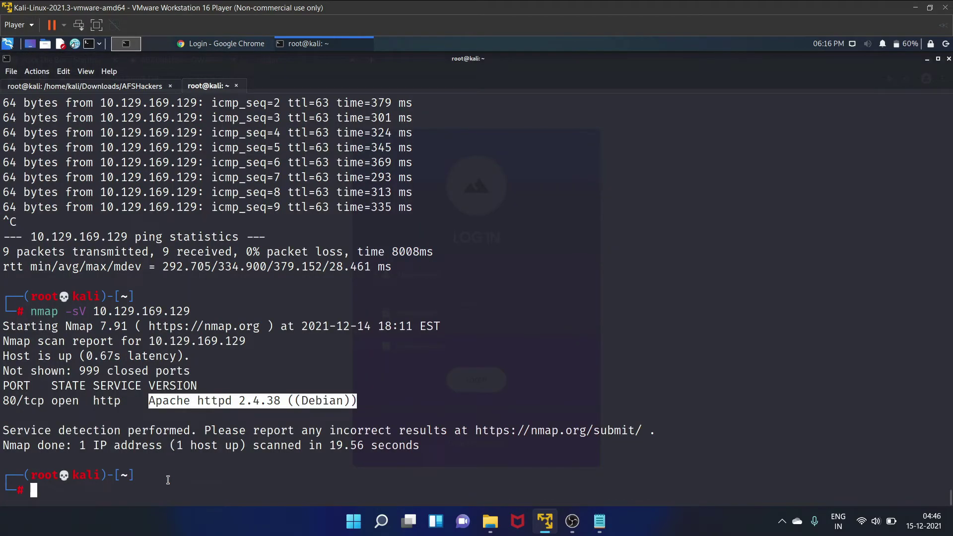
pyautogui.click(167, 479)
pyautogui.write('gob')
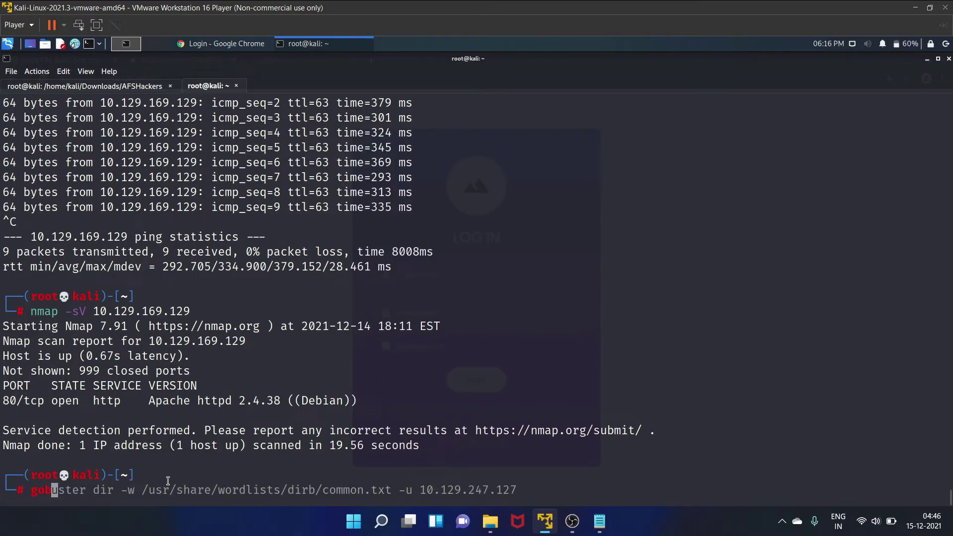
pyautogui.press('Right')
pyautogui.press('BackSpace')
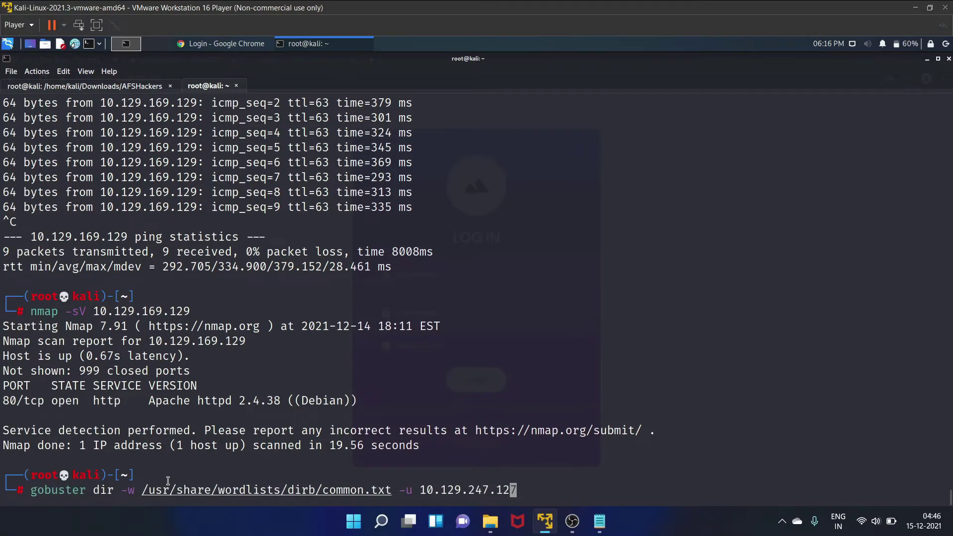
pyautogui.press('BackSpace')
pyautogui.press('BackSpace')
pyautogui.press('BackSpace')
pyautogui.press('BackSpace')
pyautogui.press('BackSpace')
pyautogui.press('BackSpace')
pyautogui.press('BackSpace')
pyautogui.write('10.129.169.129')
pyautogui.press('Return')
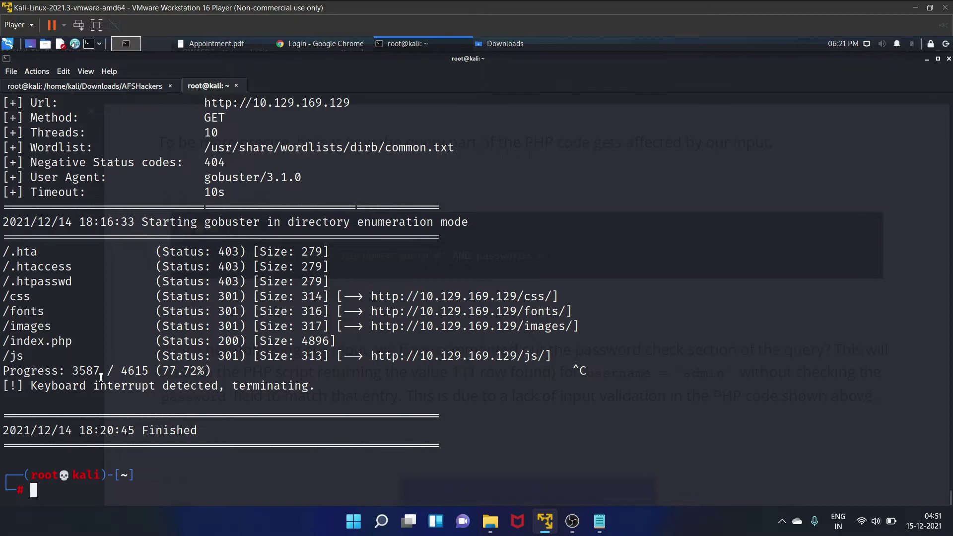
# - Try logging in to the target page with admin/admin
pyautogui.click(312, 43)
pyautogui.click(468, 276)
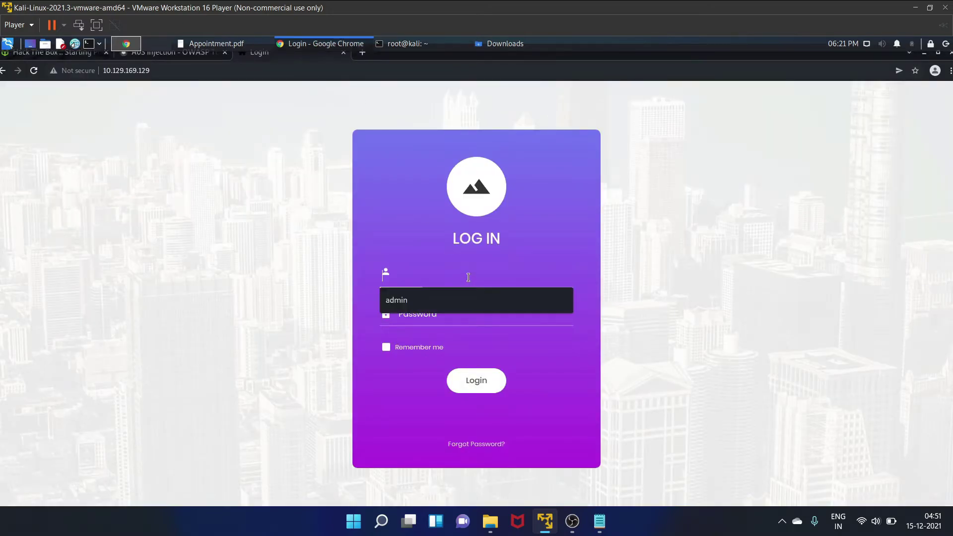
pyautogui.write('admin')
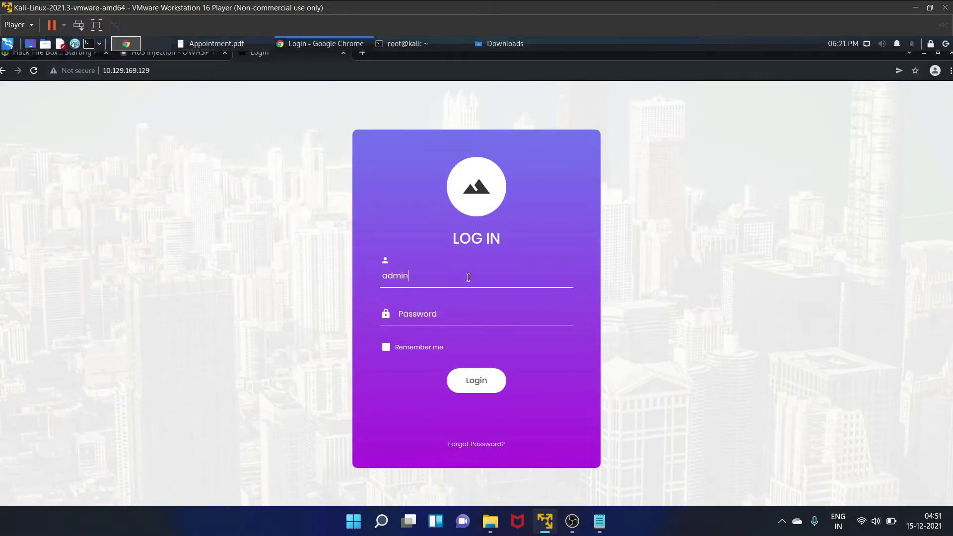
pyautogui.click(451, 321)
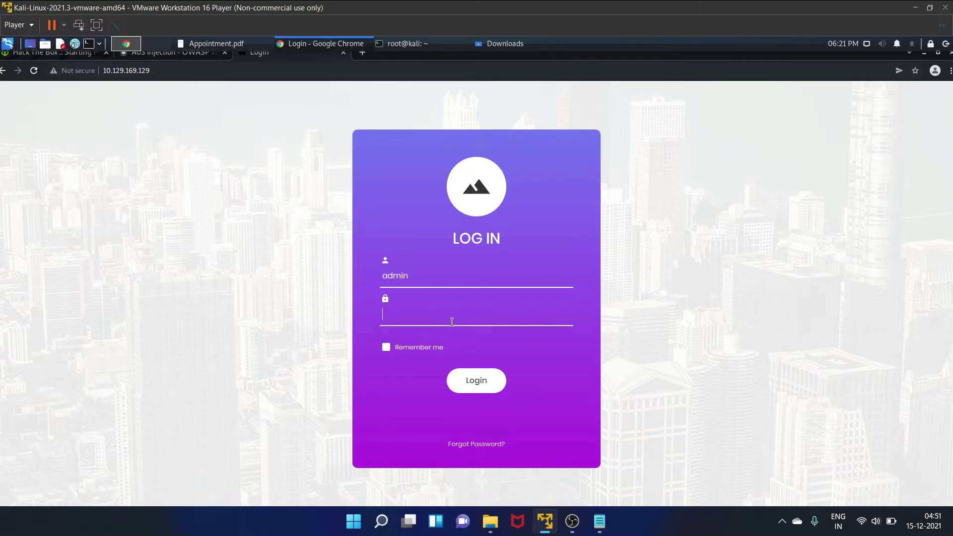
pyautogui.write('admin')
pyautogui.click(478, 376)
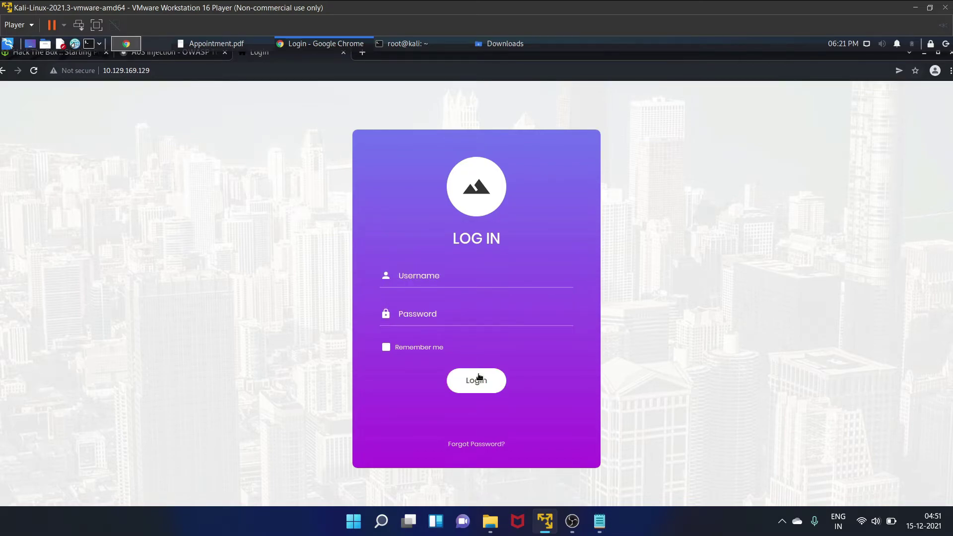
pyautogui.click(421, 266)
pyautogui.write('root')
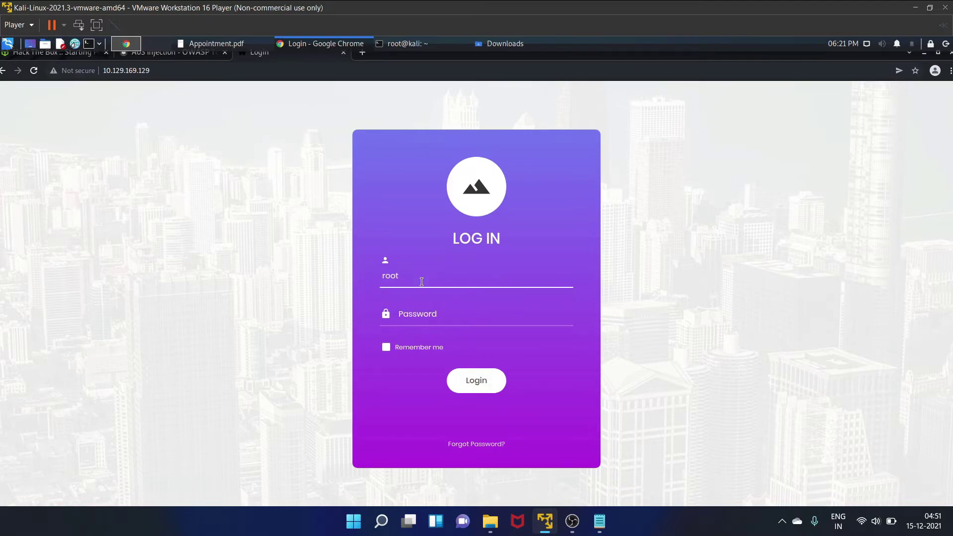
pyautogui.click(422, 312)
pyautogui.write('ro')
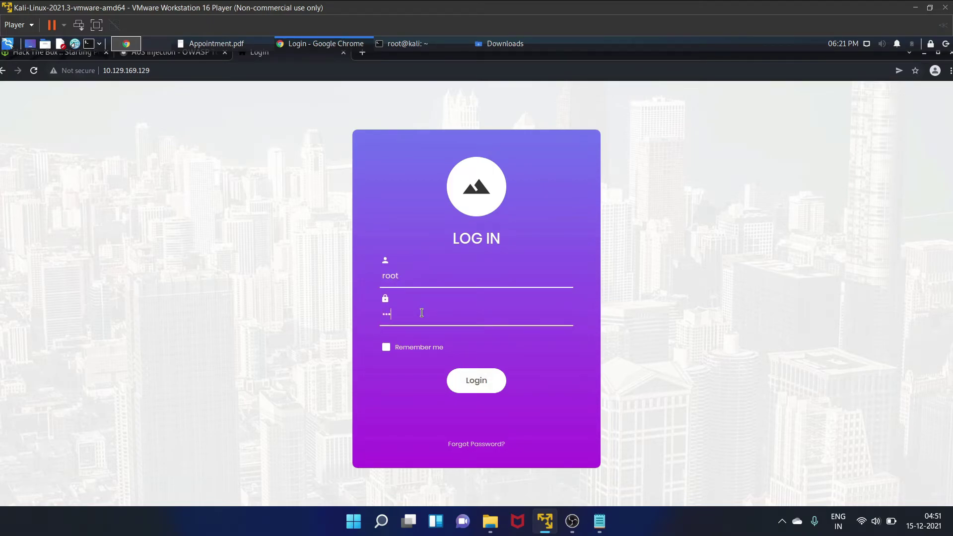
pyautogui.write('ot')
pyautogui.click(464, 378)
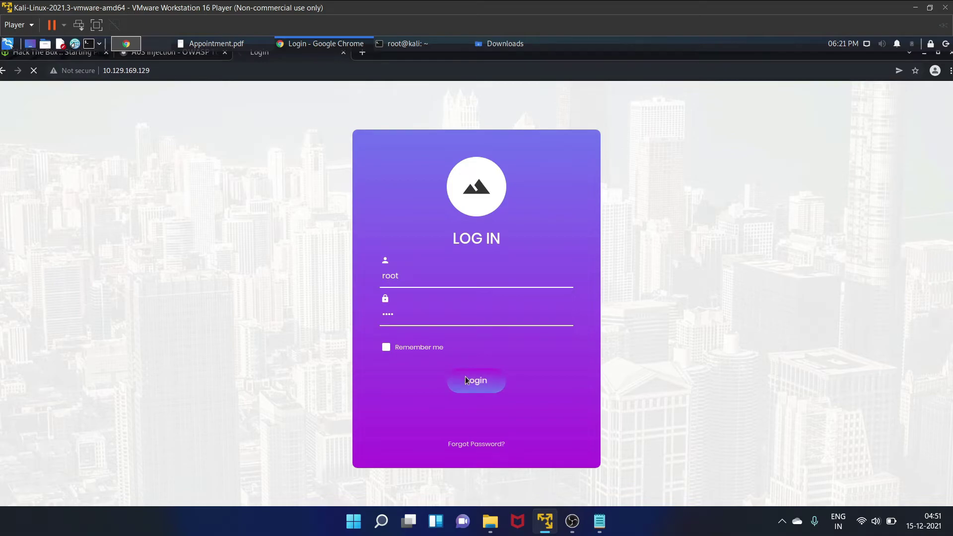
# - Enter the injection payload admin'# as the username and move to Password
pyautogui.click(425, 279)
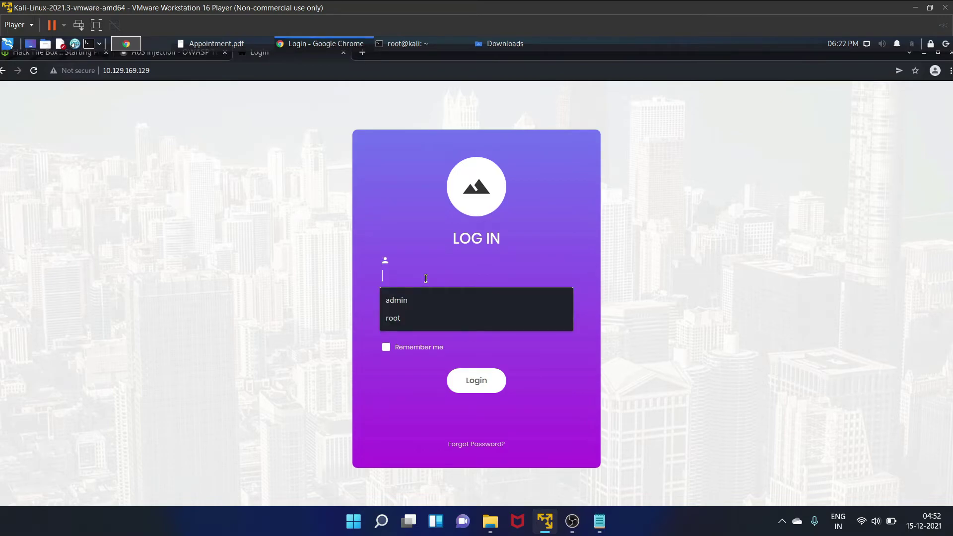
pyautogui.write('admi')
pyautogui.press('BackSpace')
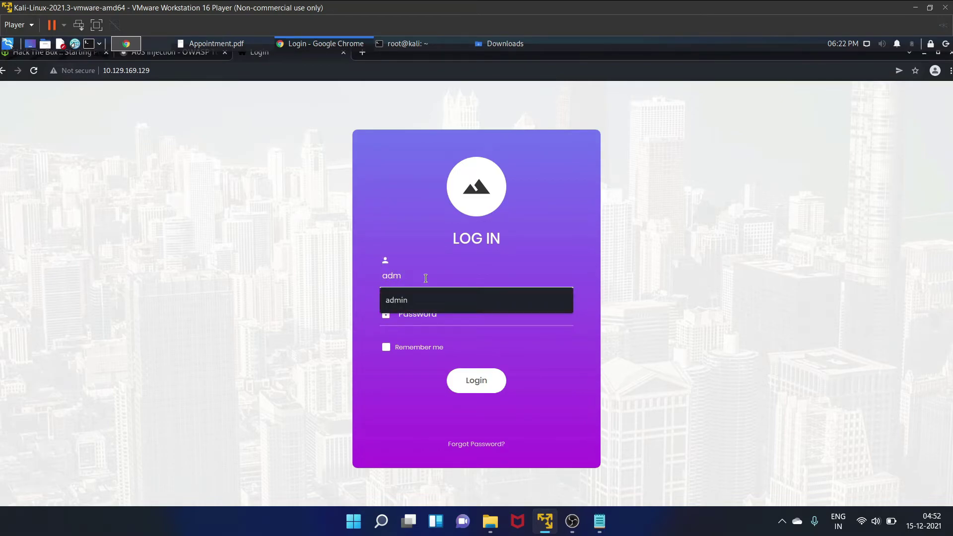
pyautogui.write('in')
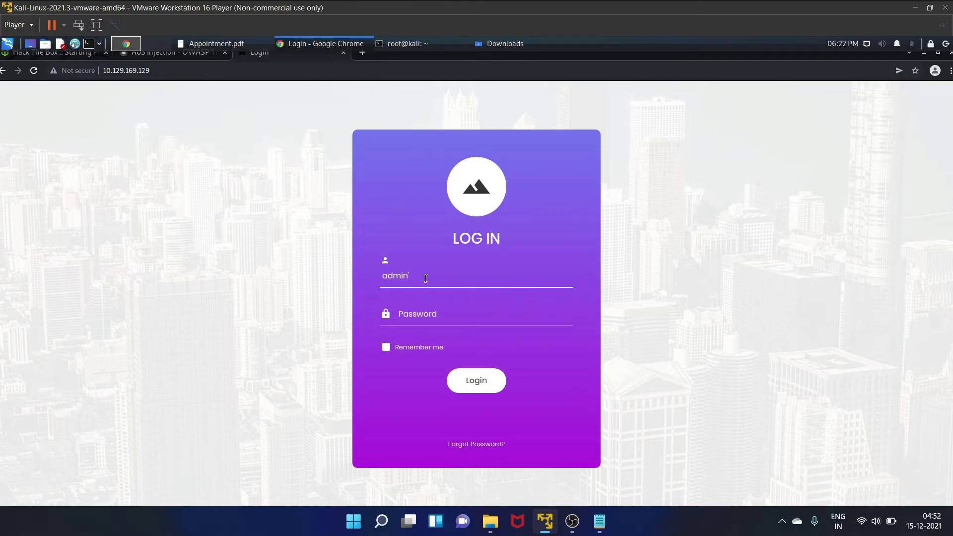
pyautogui.write("'#")
pyautogui.click(401, 316)
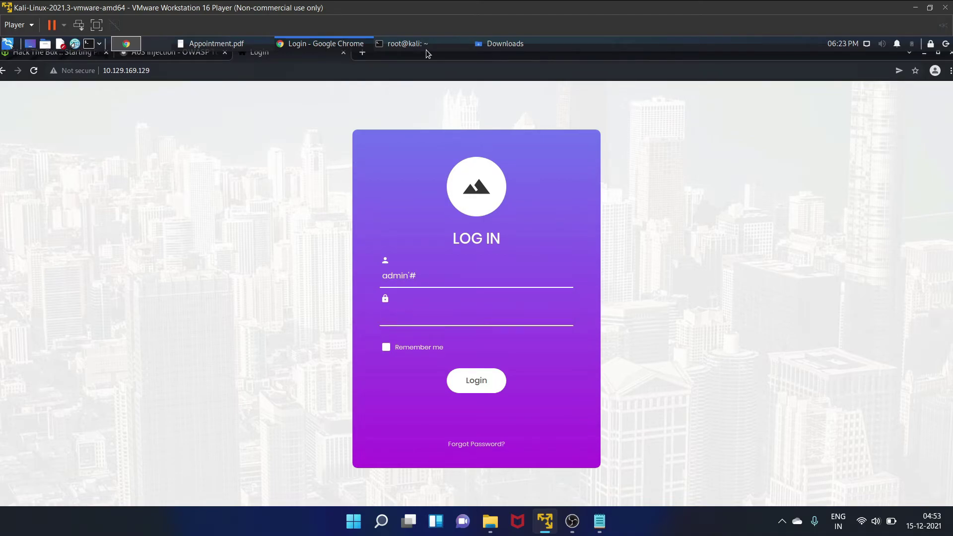
# - Read page 15 of Appointment.pdf on how admin'# comments out the password check
pyautogui.click(236, 48)
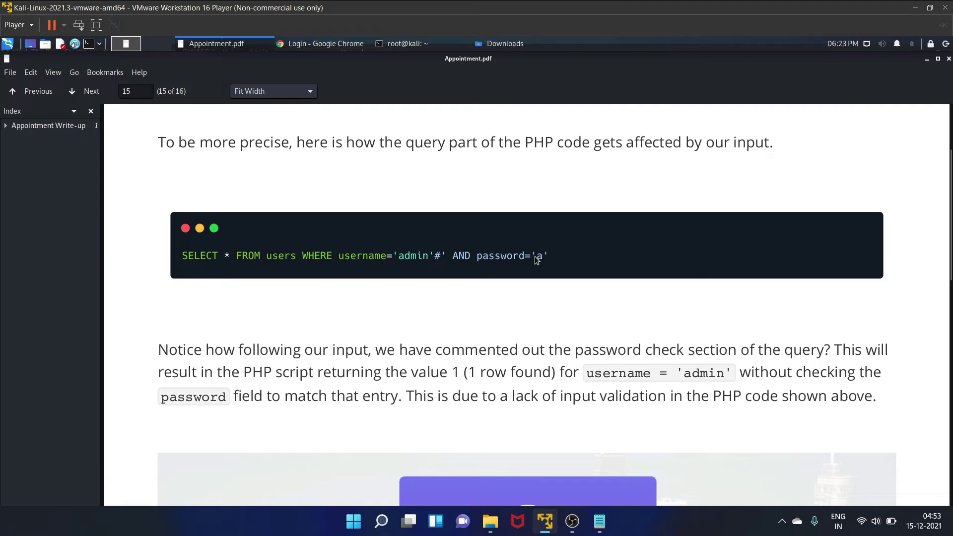
pyautogui.scroll(-1, 536, 261)
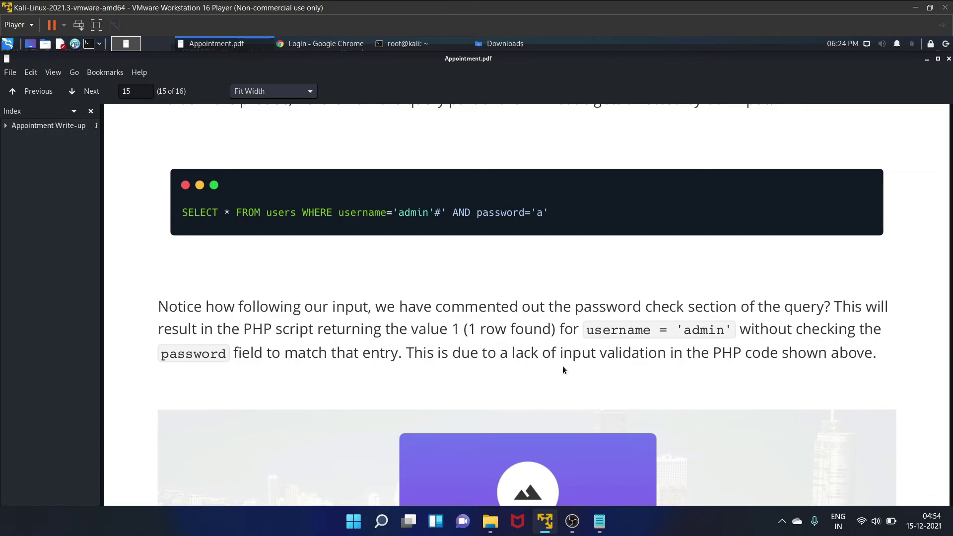
pyautogui.hotkey('alt', 'Tab')
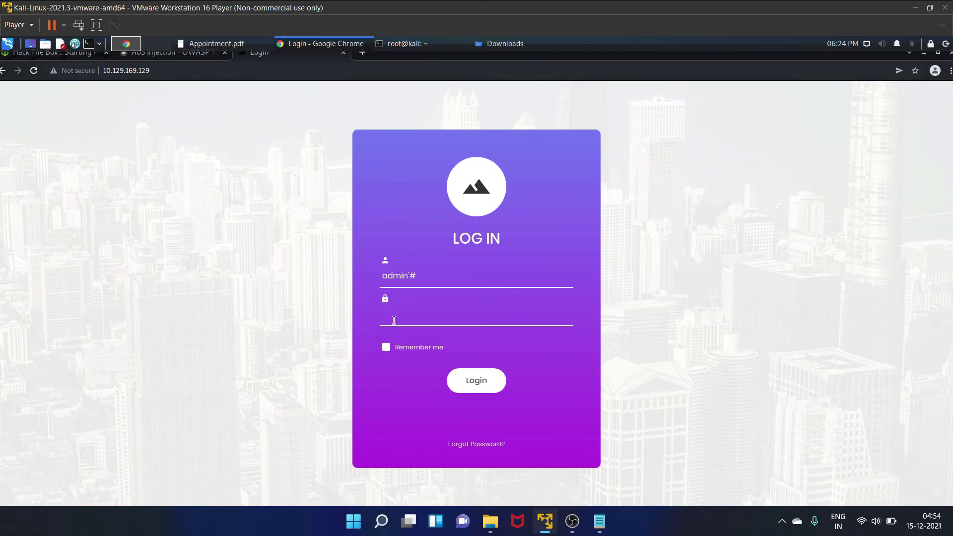
pyautogui.write('23')
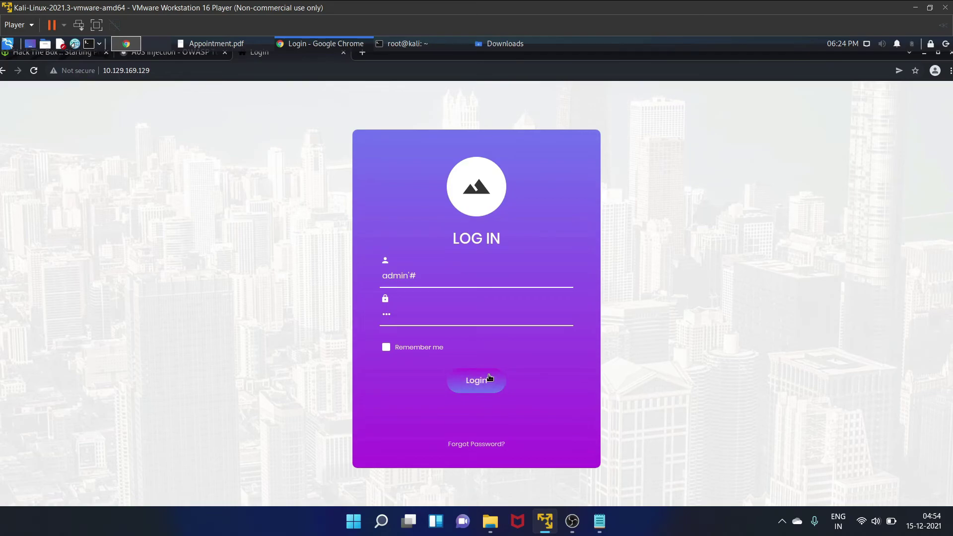
pyautogui.click(490, 378)
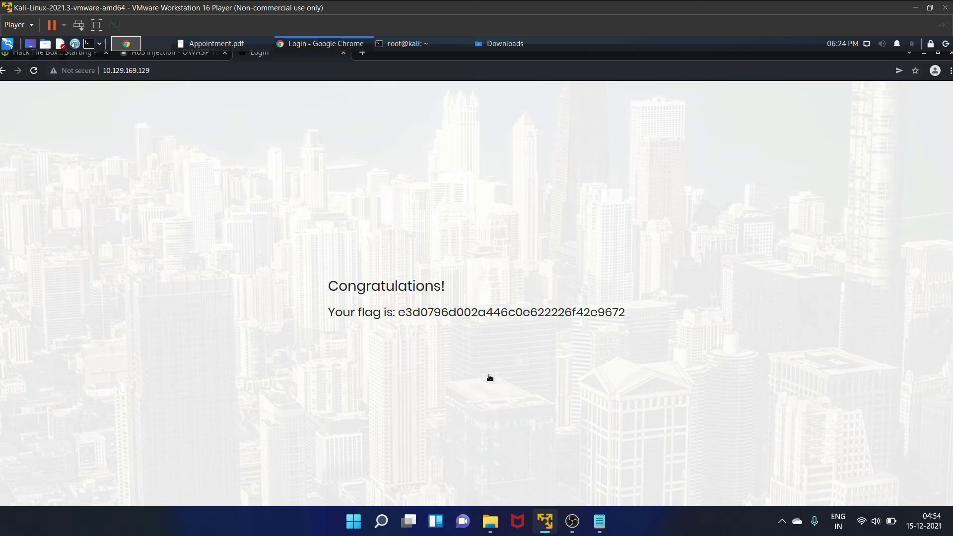
pyautogui.doubleClick(525, 312)
pyautogui.hotkey('ctrl', 'c')
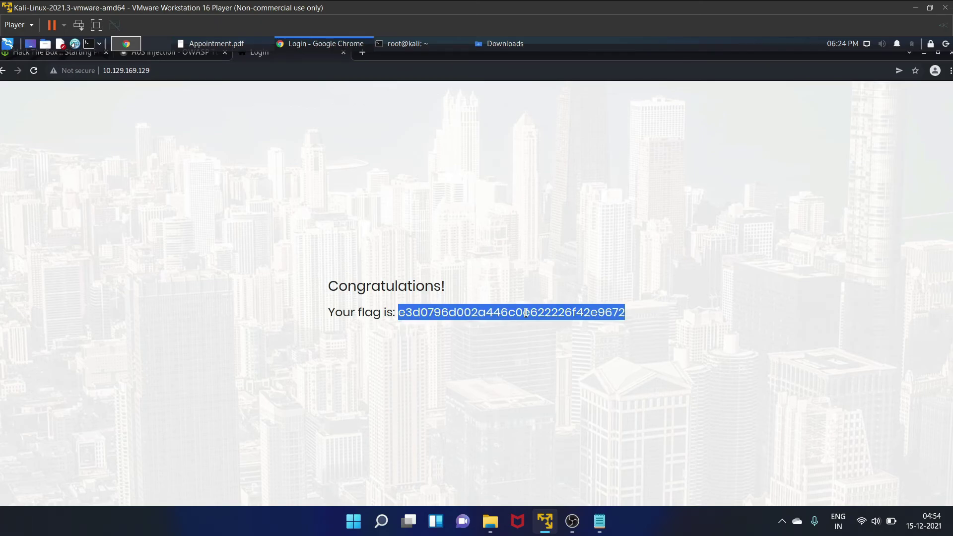
pyautogui.hotkey('ctrl', '1')
# - Submit the pasted flag wrapped in HTB{…}, then dismiss the Pwned and Tier Completed popups
pyautogui.write('HTB')
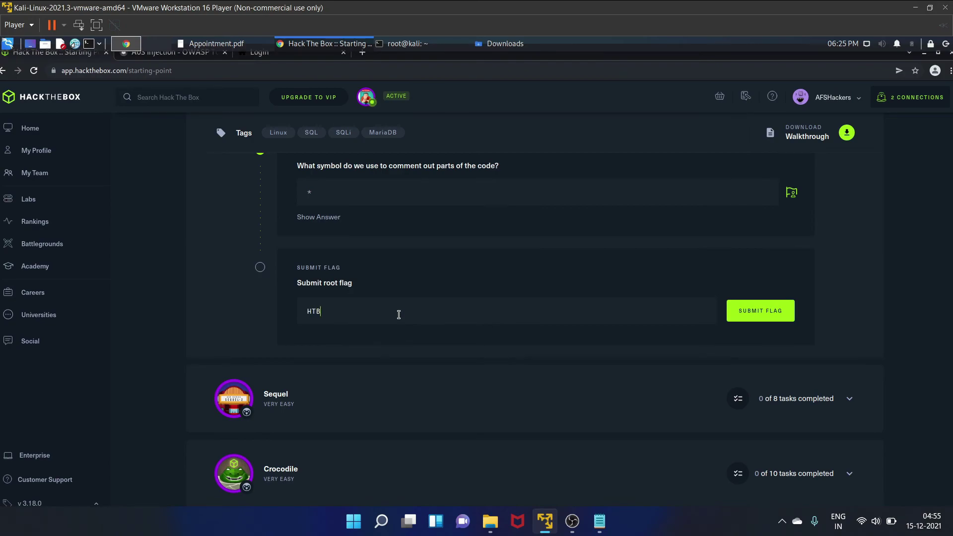
pyautogui.write('{')
pyautogui.hotkey('ctrl', 'v')
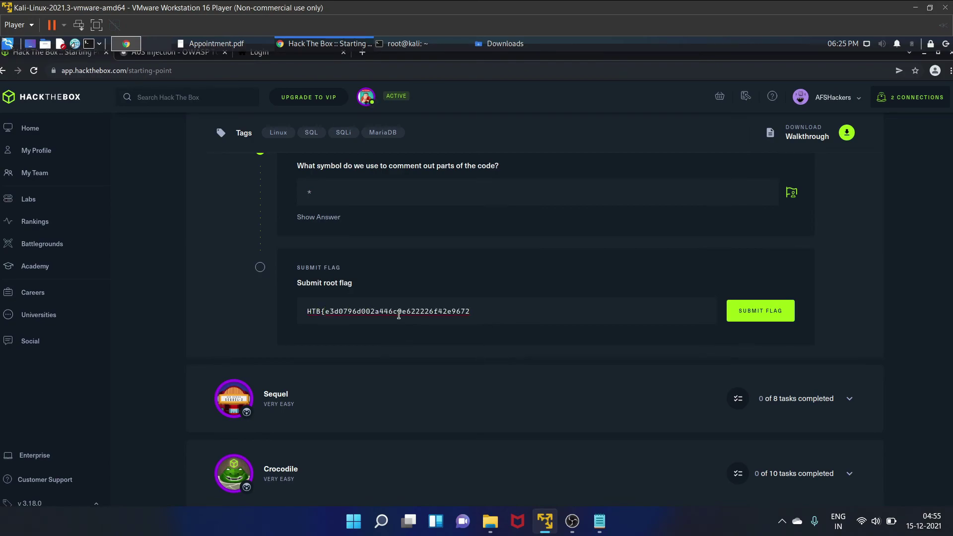
pyautogui.write('}')
pyautogui.click(759, 306)
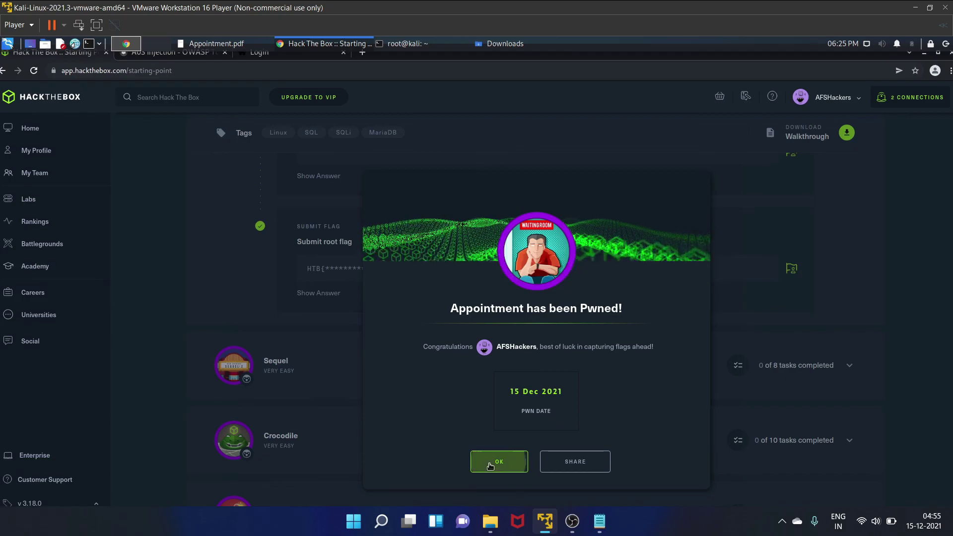
pyautogui.click(490, 465)
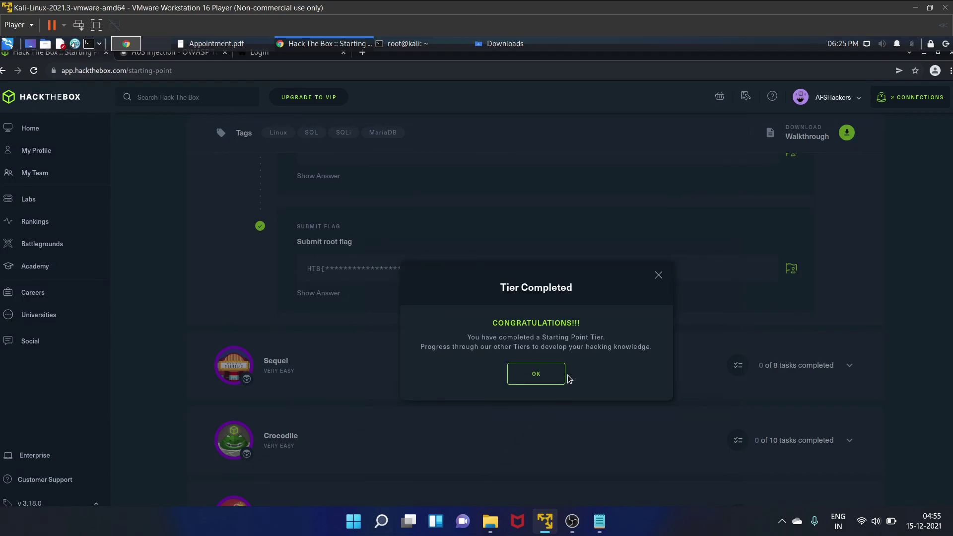
pyautogui.click(542, 375)
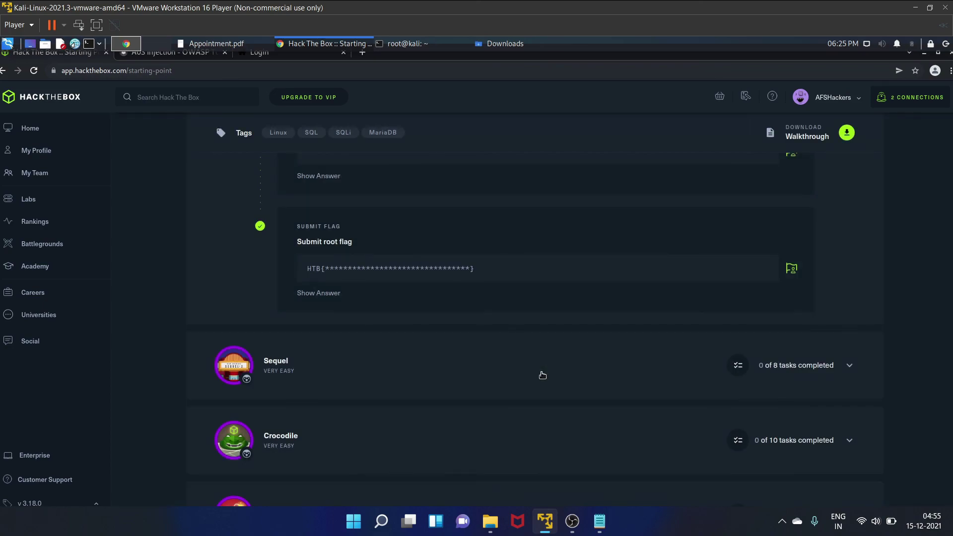